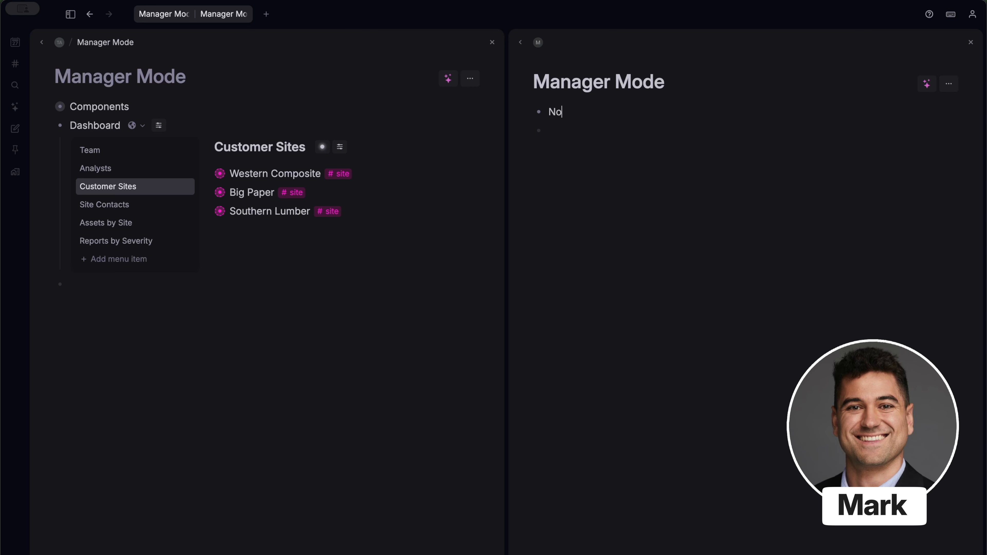
Name the new node Northern Plywood and tag it with a new #site supertag.
text(thern Plywood)
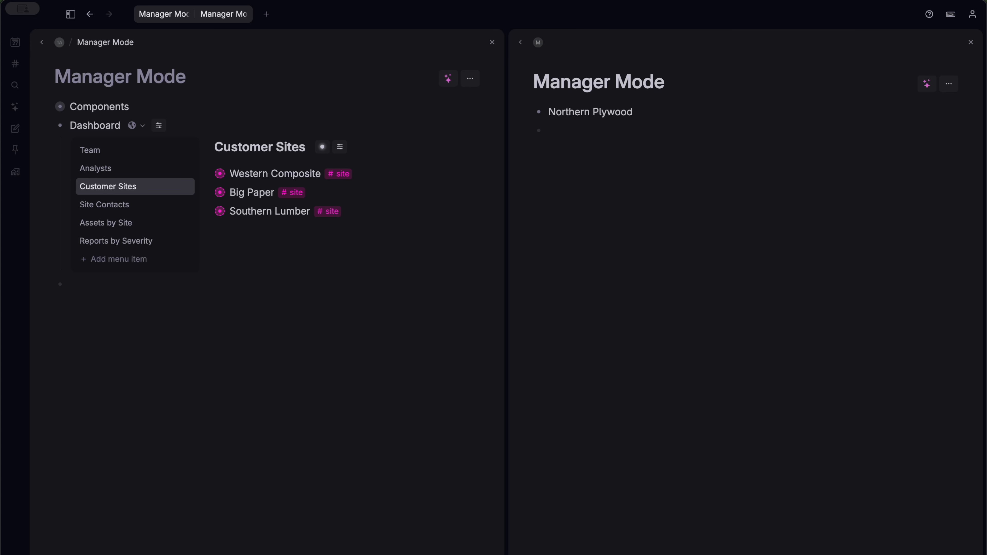
text(#site)
key(Return)
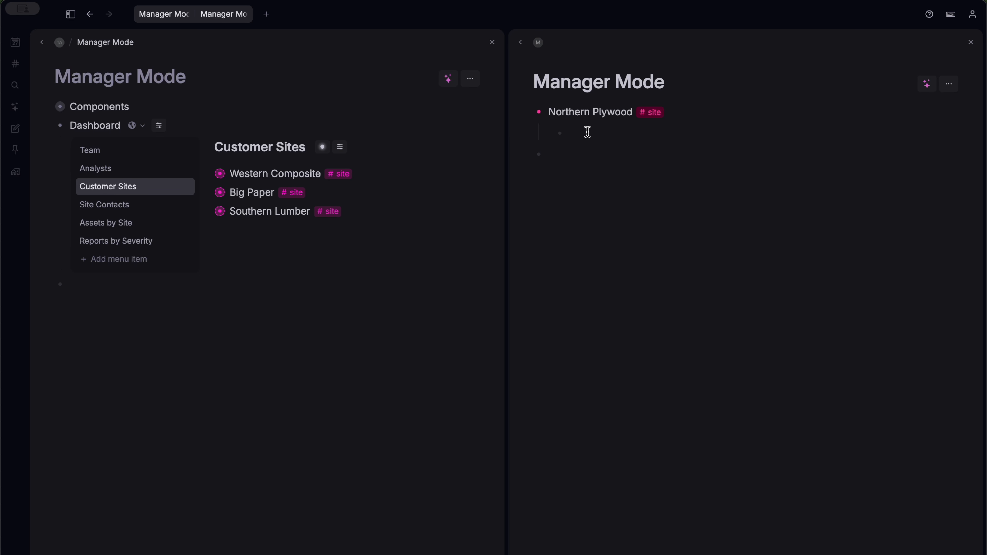
Expand Western Composite for reference and create a search node under Northern Plywood that queries a new #people supertag.
click(204, 174)
text(?)
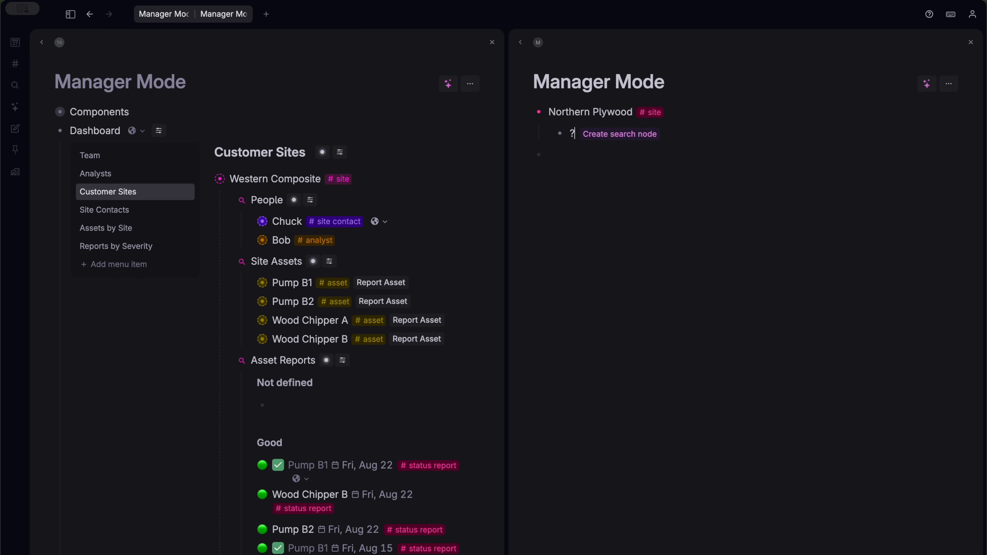
key(Right)
key(Return)
text(#poeple)
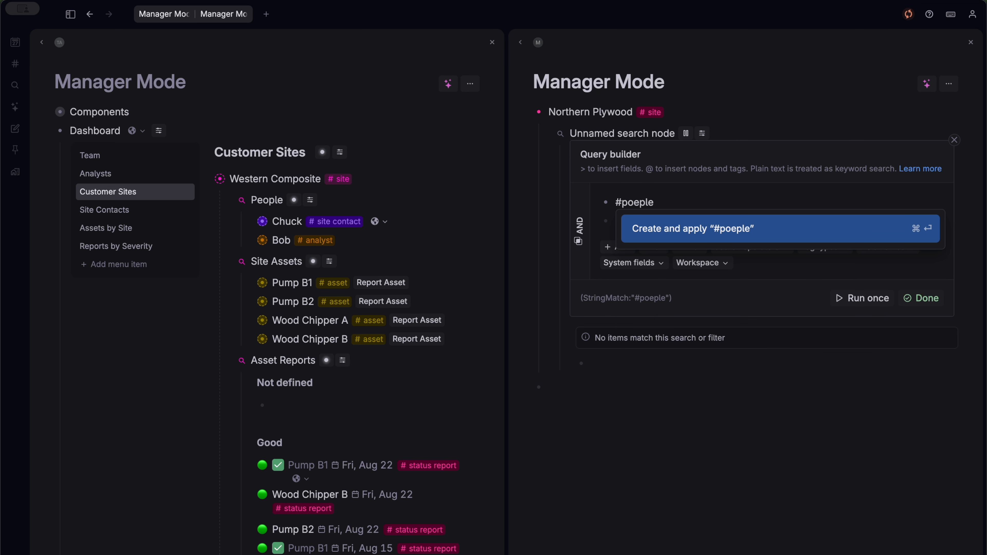
key(Return)
Add a node with the contact's first name below Northern Plywood and tag it with a new #site contact supertag.
click(576, 405)
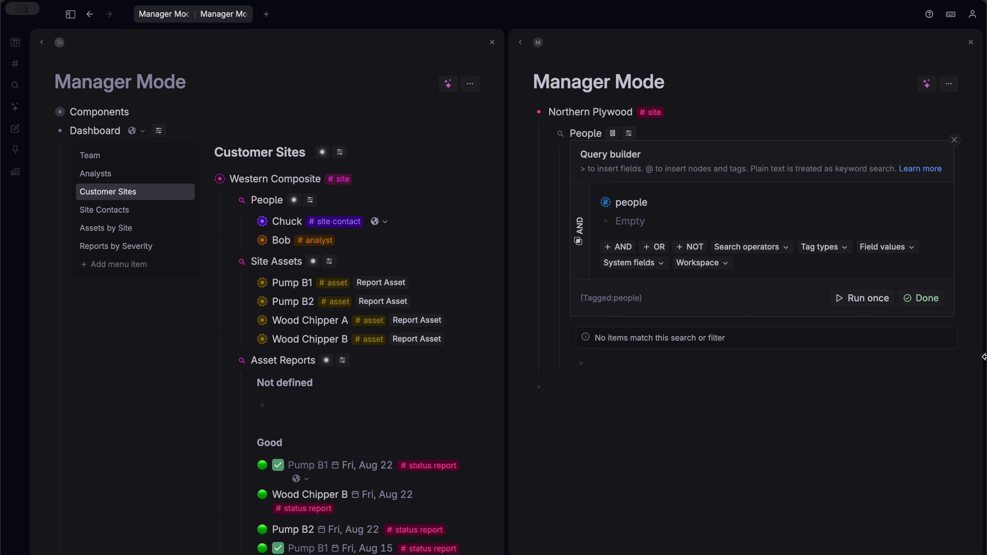
text(Jimmy # site contac)
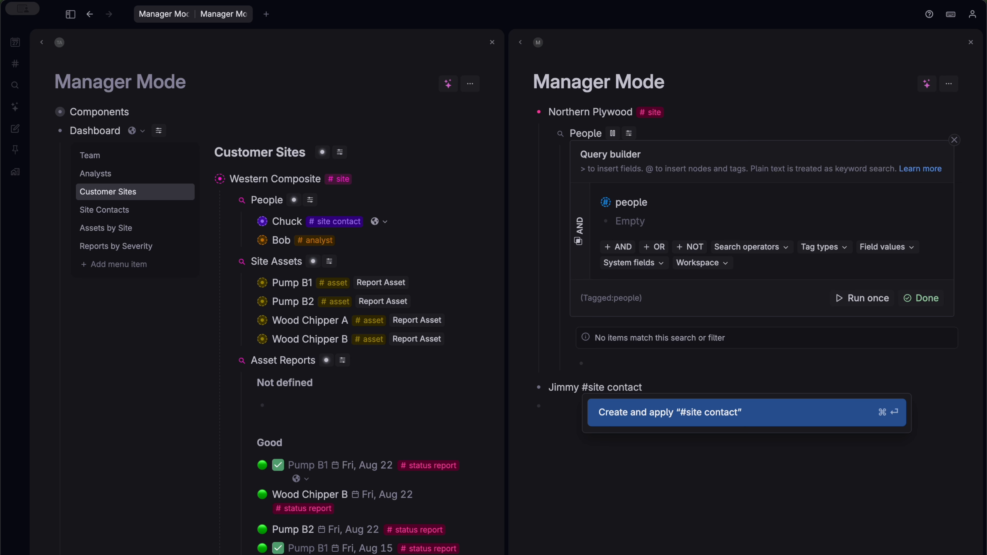
text(t)
key(Return)
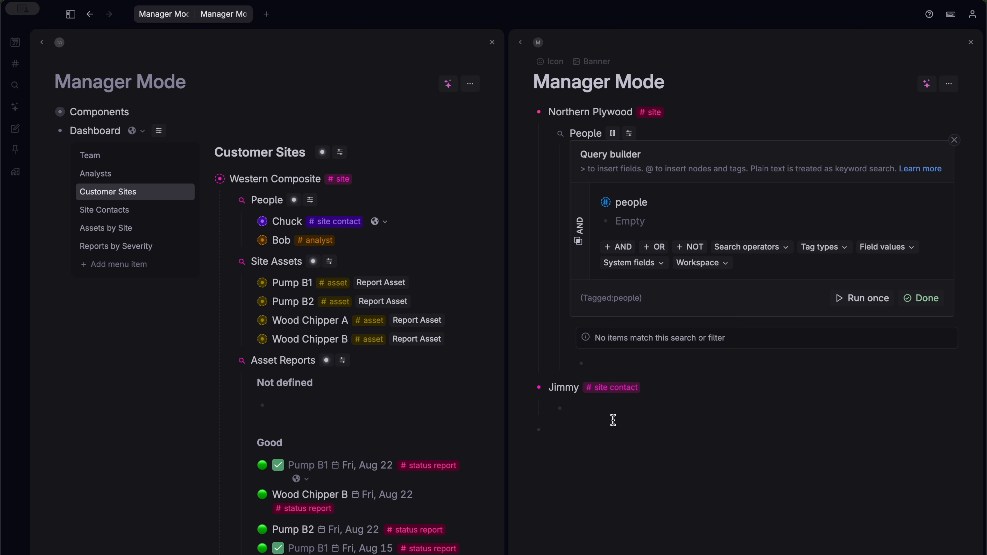
Add a field named Site under the new site contact node.
text(>)
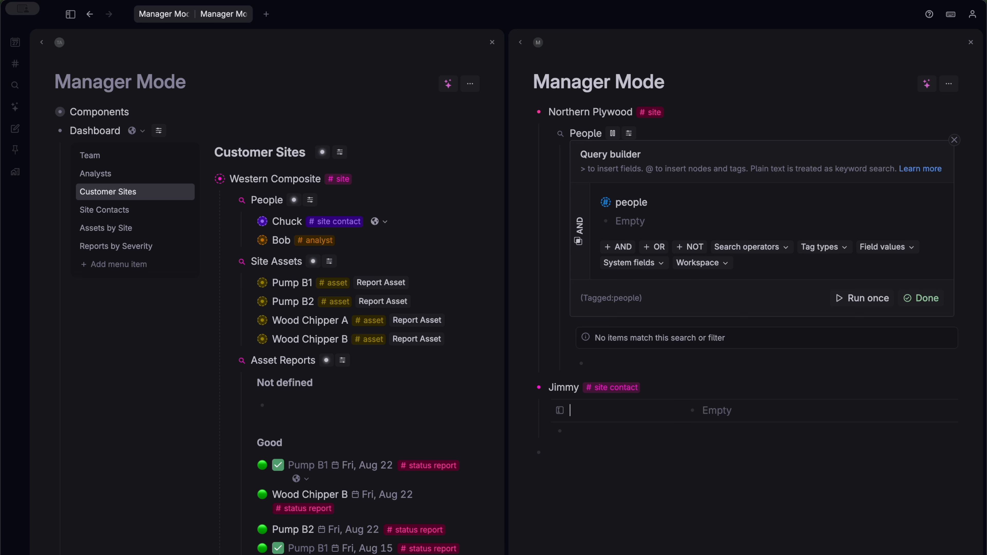
text(Site)
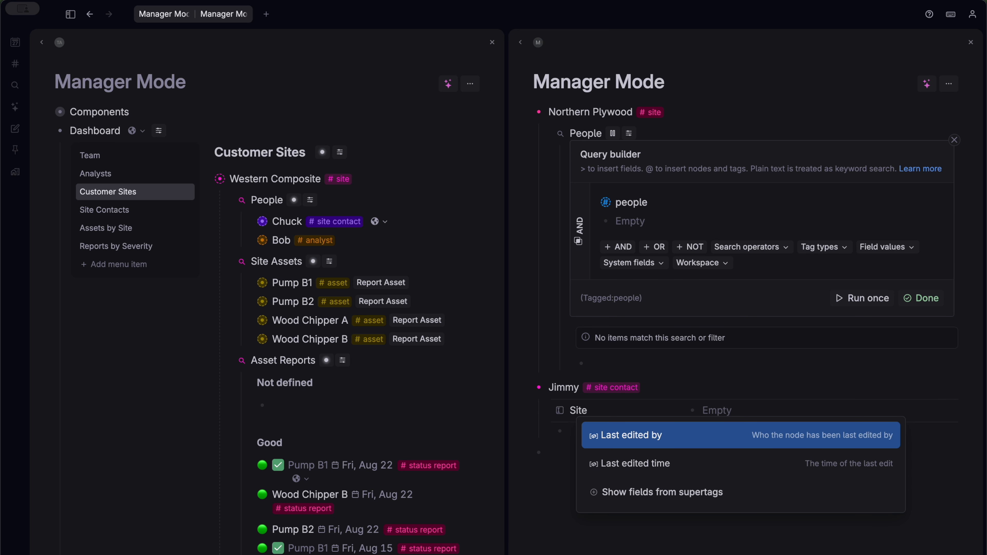
click(734, 390)
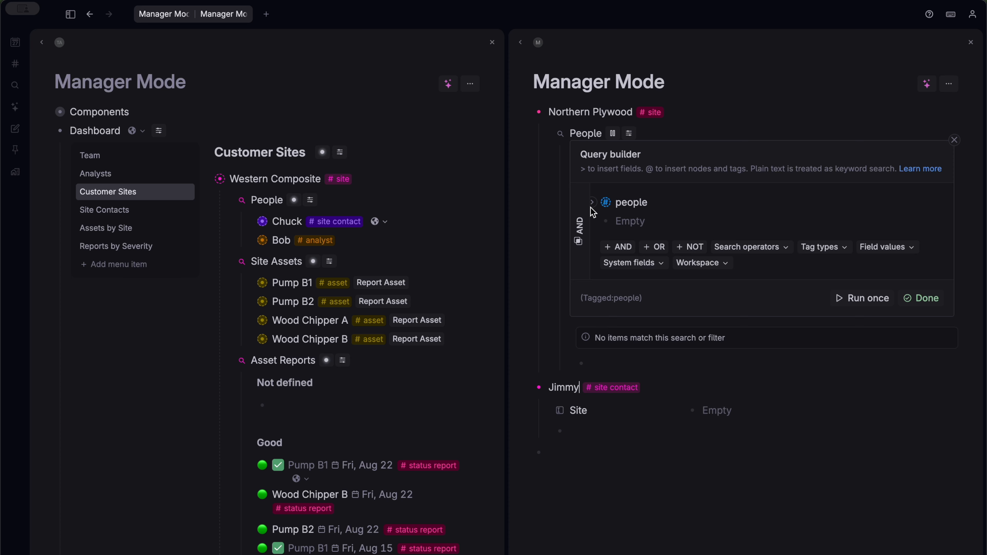
Add the Site field to the template of the #site contact supertag.
click(618, 396)
key(super+k)
text(add t)
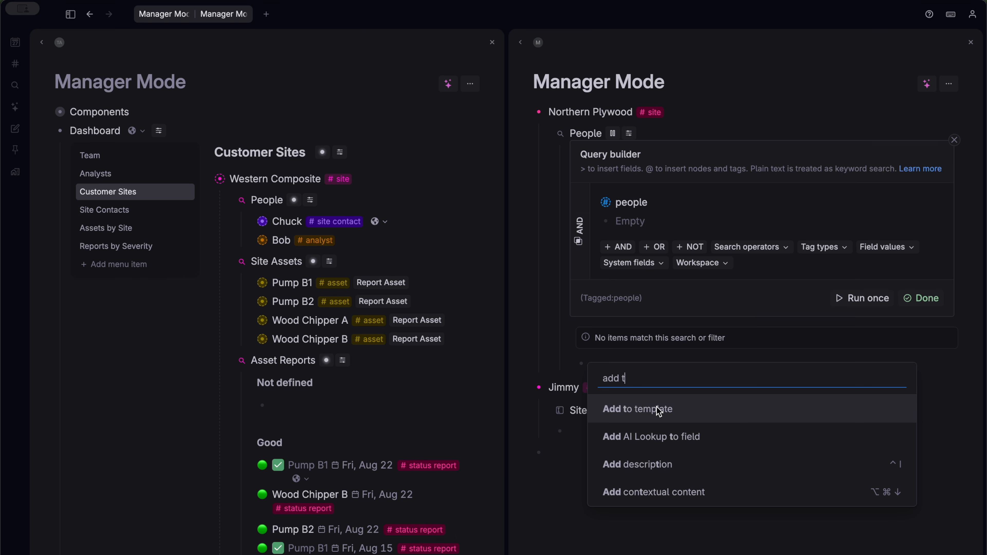
click(659, 412)
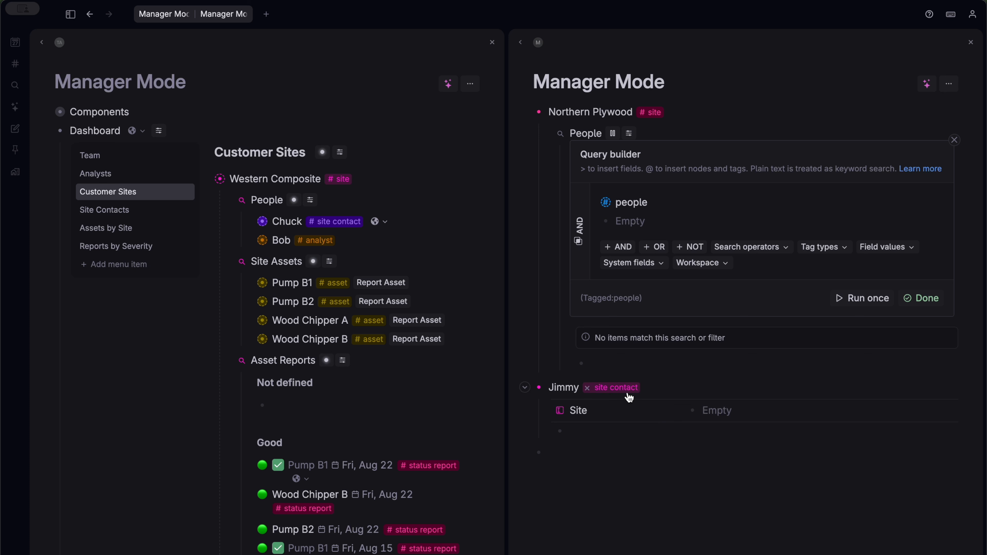
In the #site contact configuration, set the Site field's type to Options from supertag with site as the source supertag.
alt+shift+click(621, 390)
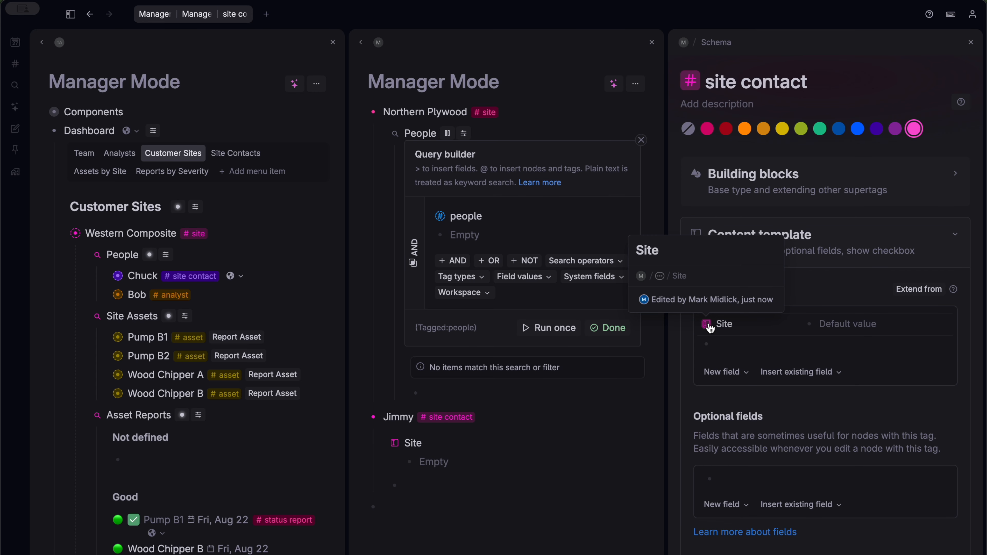
click(707, 325)
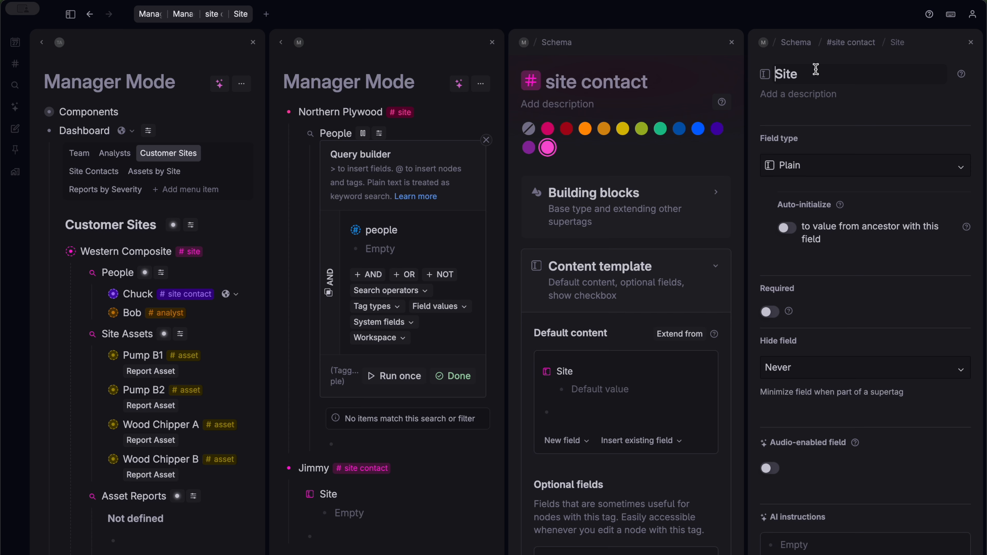
click(881, 163)
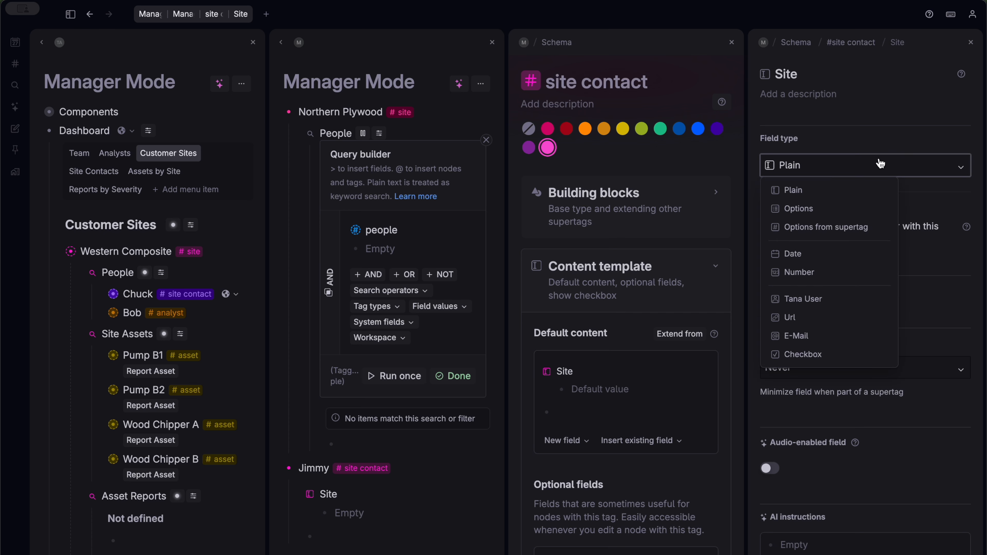
click(802, 228)
click(826, 221)
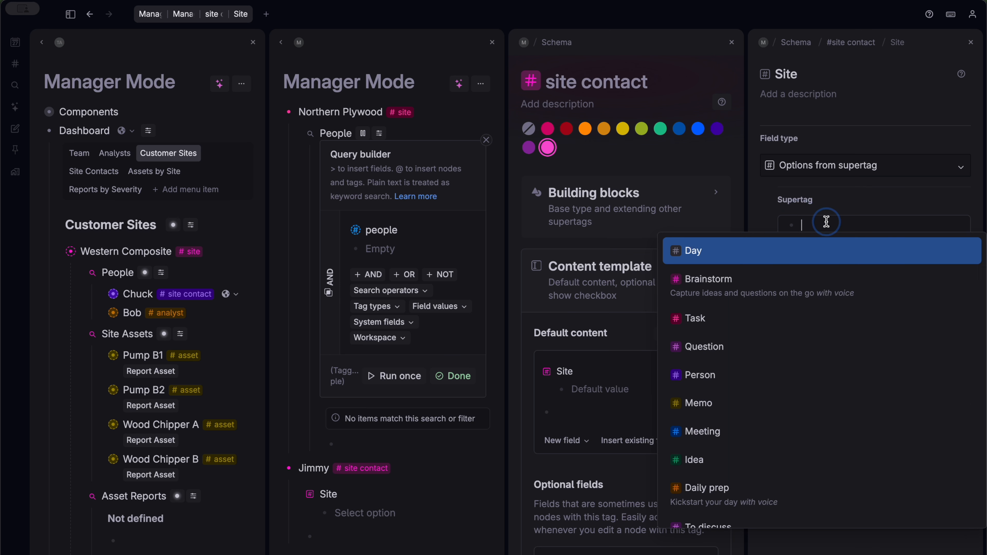
text(si)
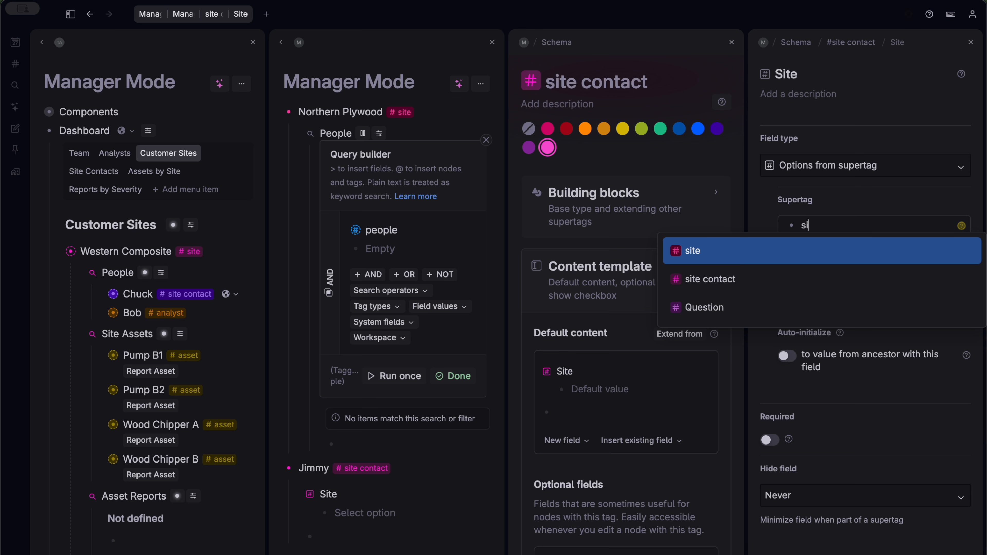
click(770, 256)
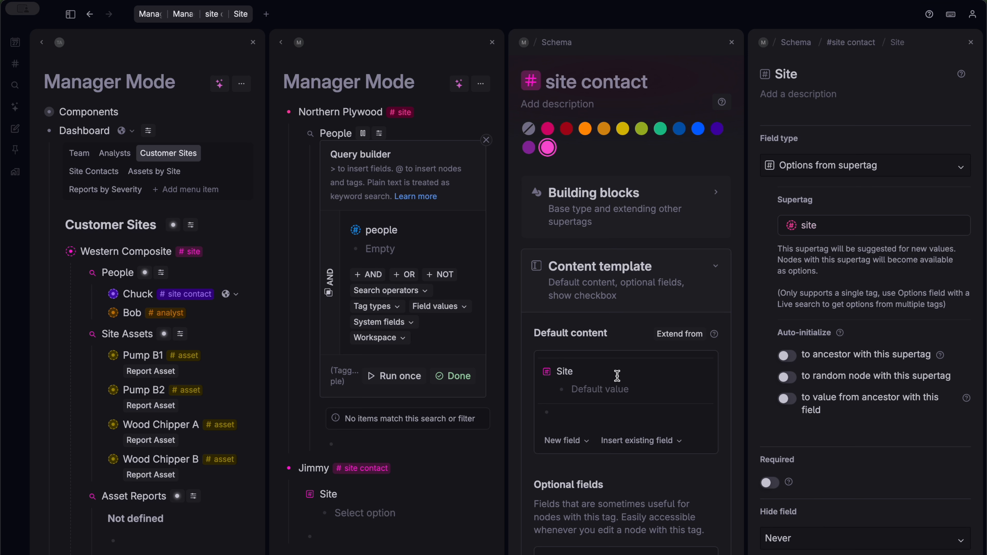
click(609, 386)
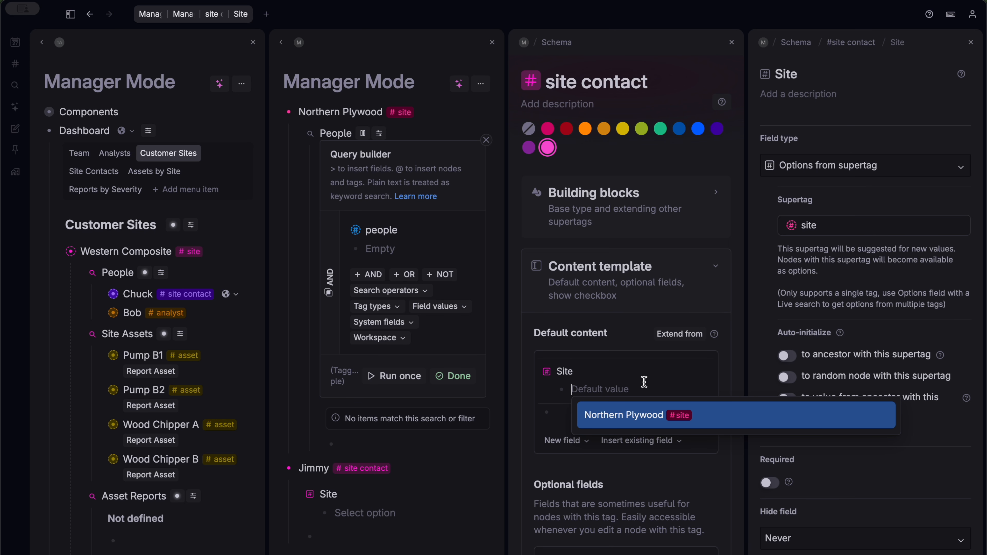
click(562, 413)
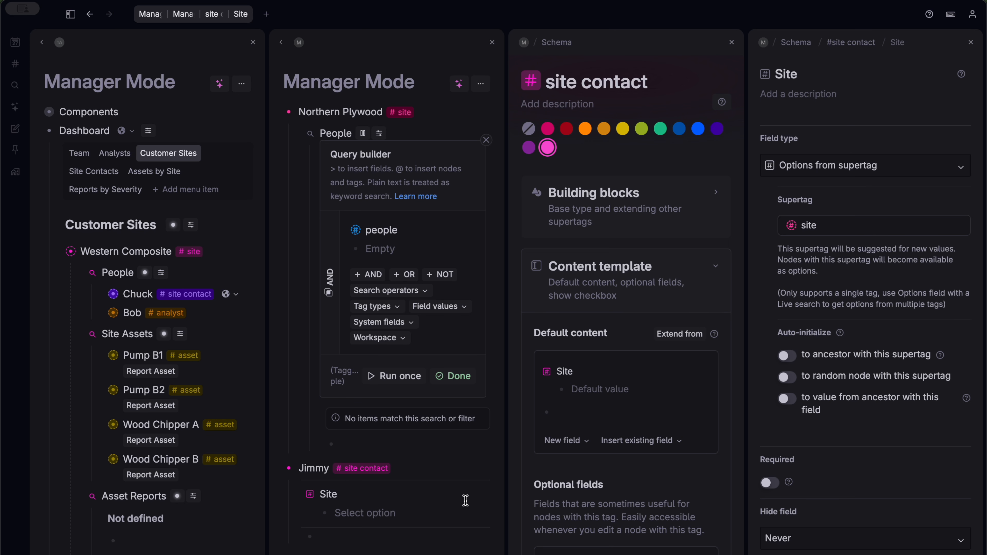
Set the contact node's Site field to Northern Plywood.
scroll(344, 483, down, 2)
click(367, 451)
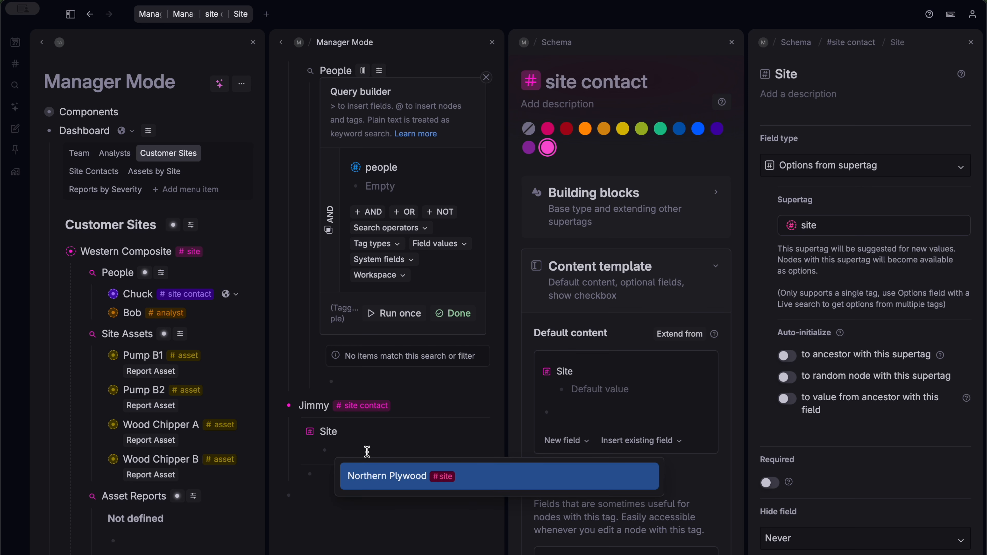
click(367, 477)
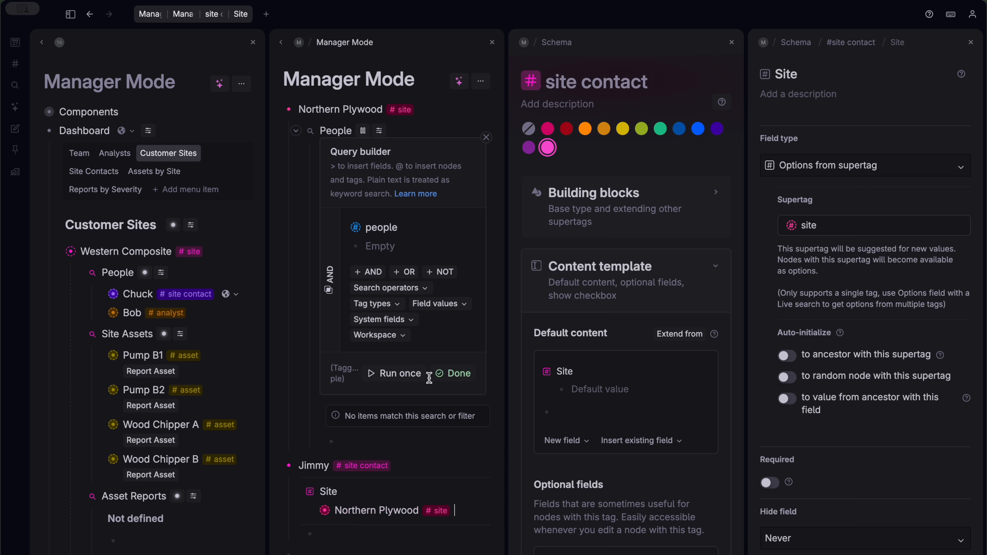
click(395, 379)
scroll(404, 226, down, 2)
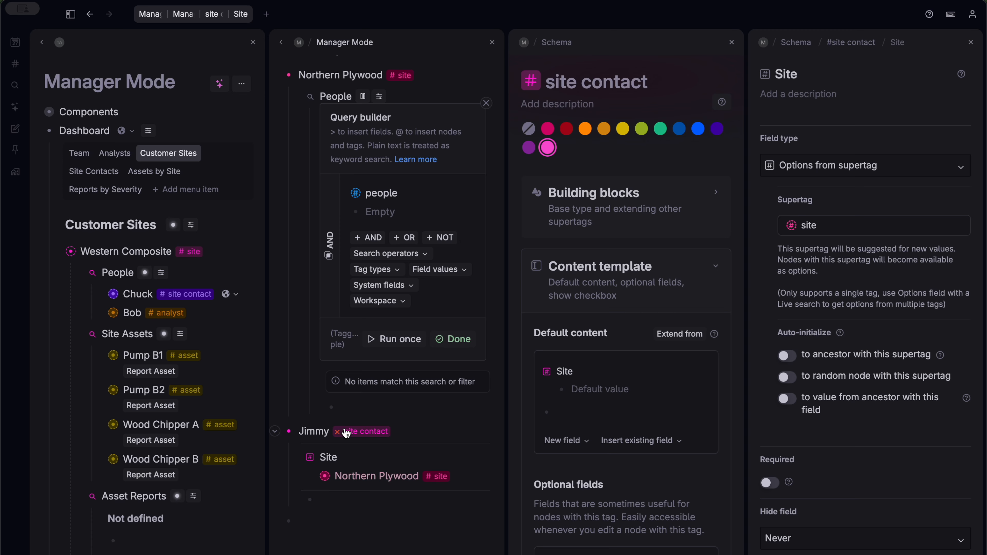
scroll(397, 413, up, 2)
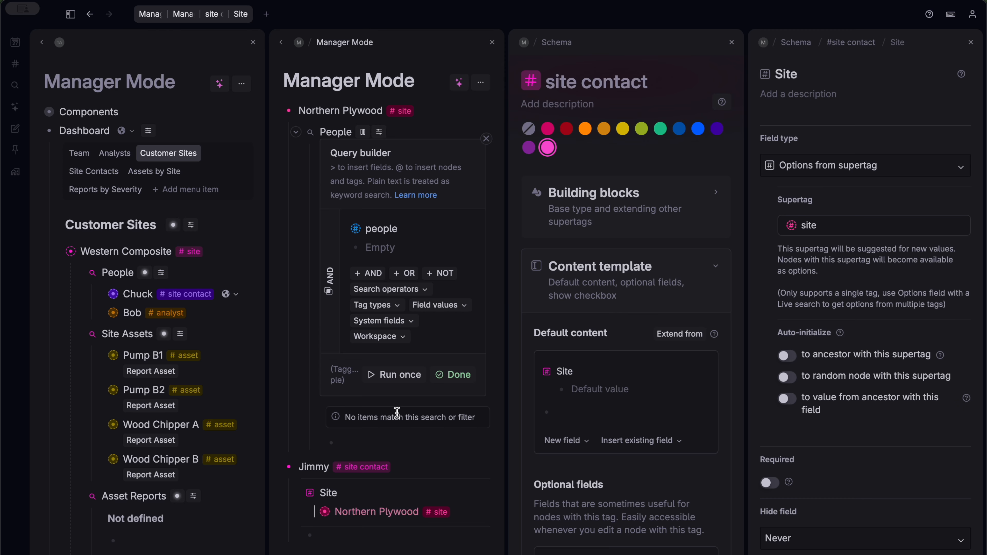
Examine the base type options in the building blocks of the #site contact supertag.
click(622, 217)
scroll(614, 225, down, 1)
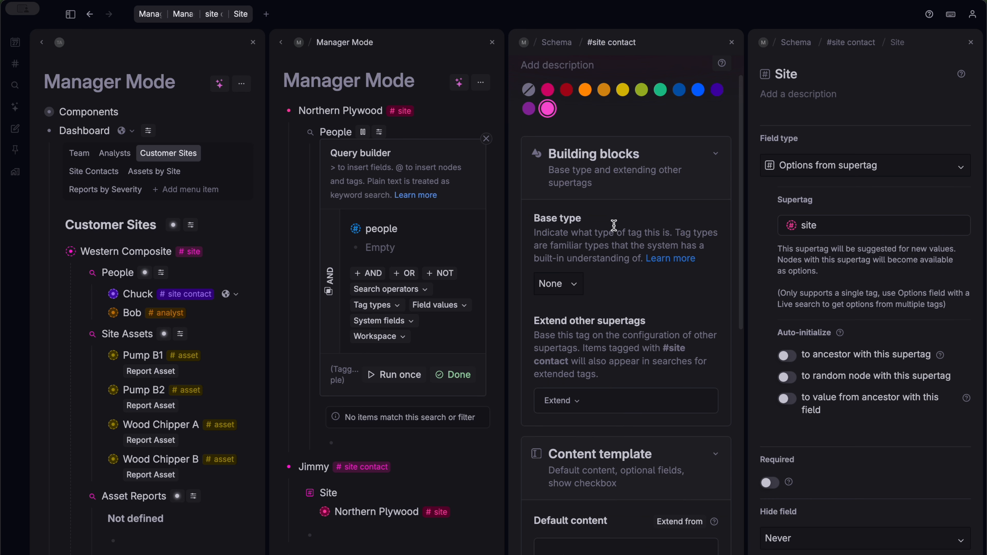
click(571, 285)
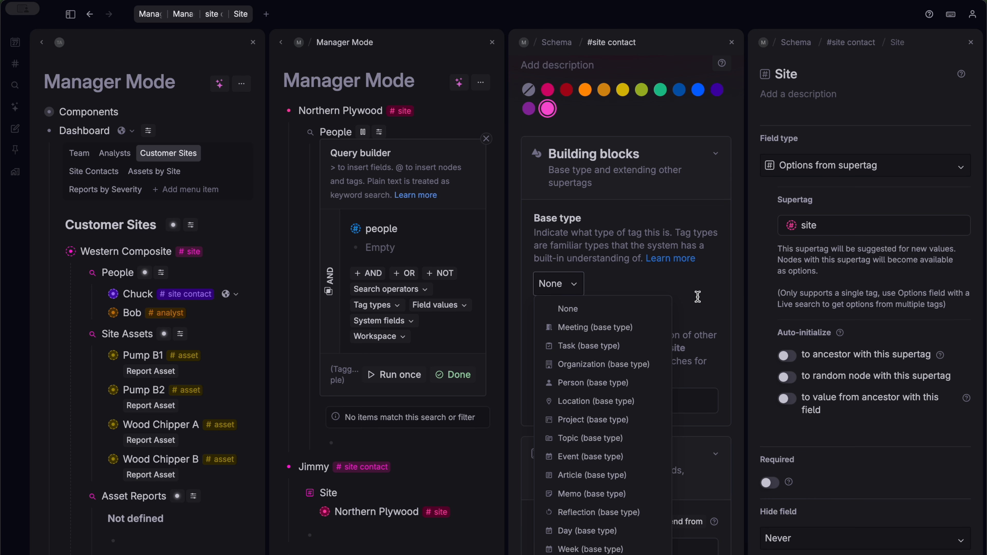
click(685, 293)
click(711, 164)
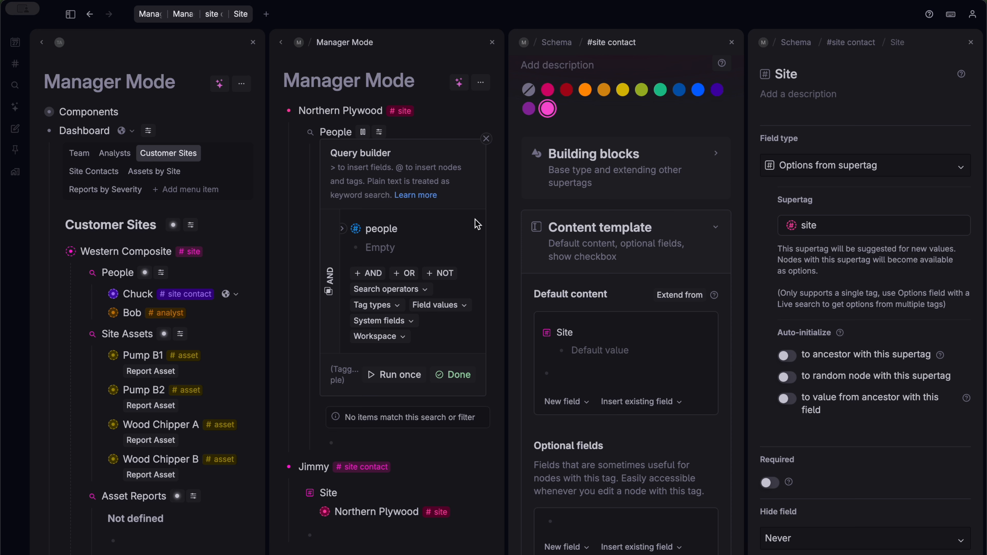
Add a Phone Number field to the default content of the #people supertag, and close its configuration.
alt+shift+click(353, 229)
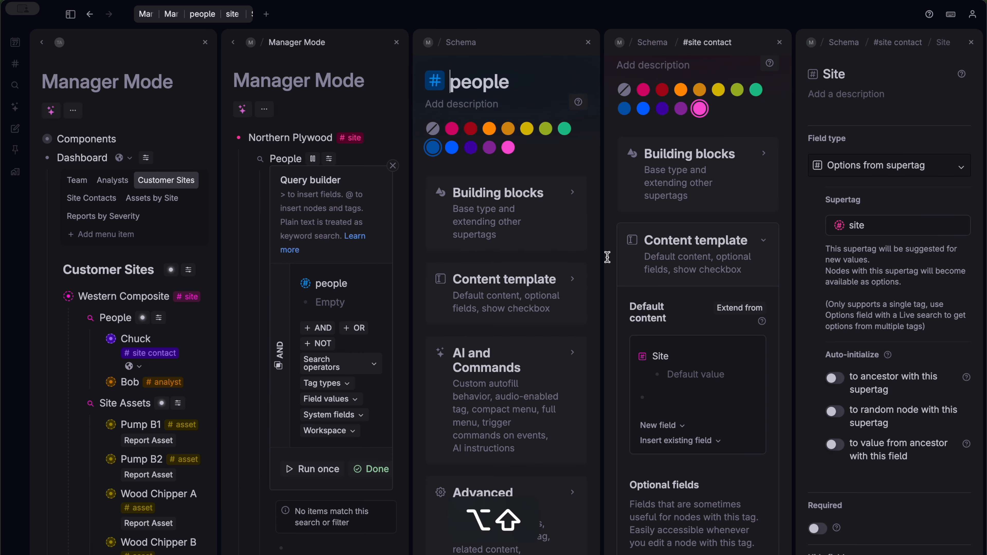
click(496, 326)
scroll(491, 326, down, 5)
click(502, 211)
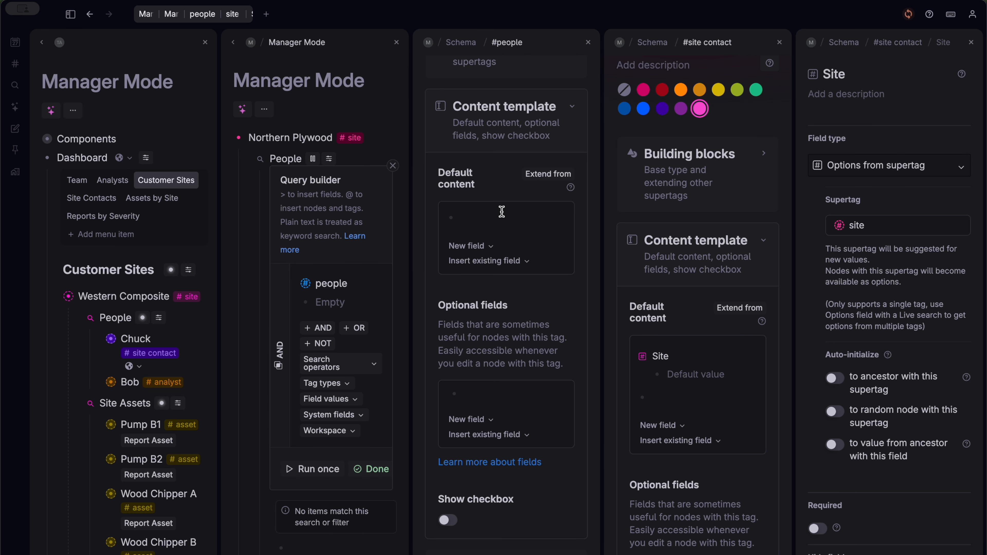
text(>Phone Numbe)
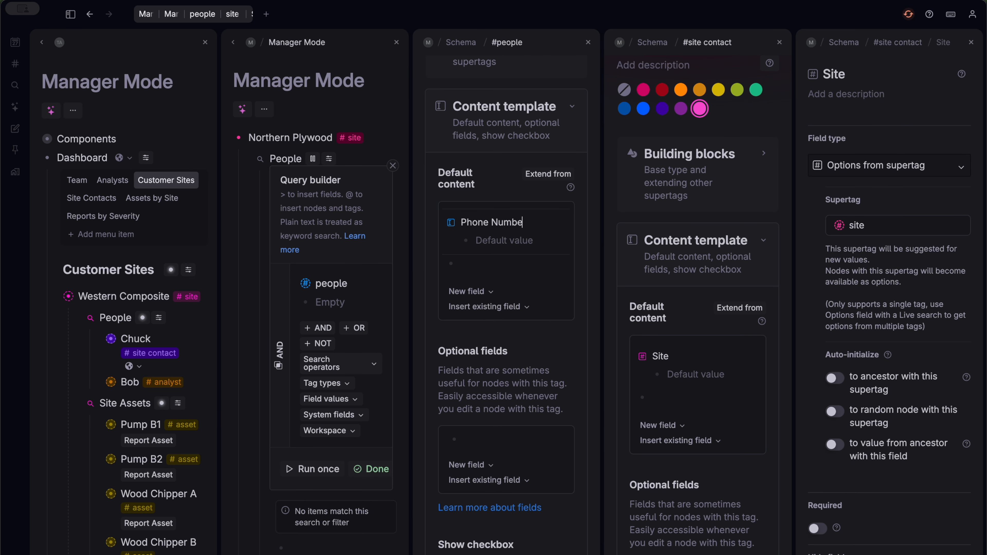
scroll(489, 277, up, 1)
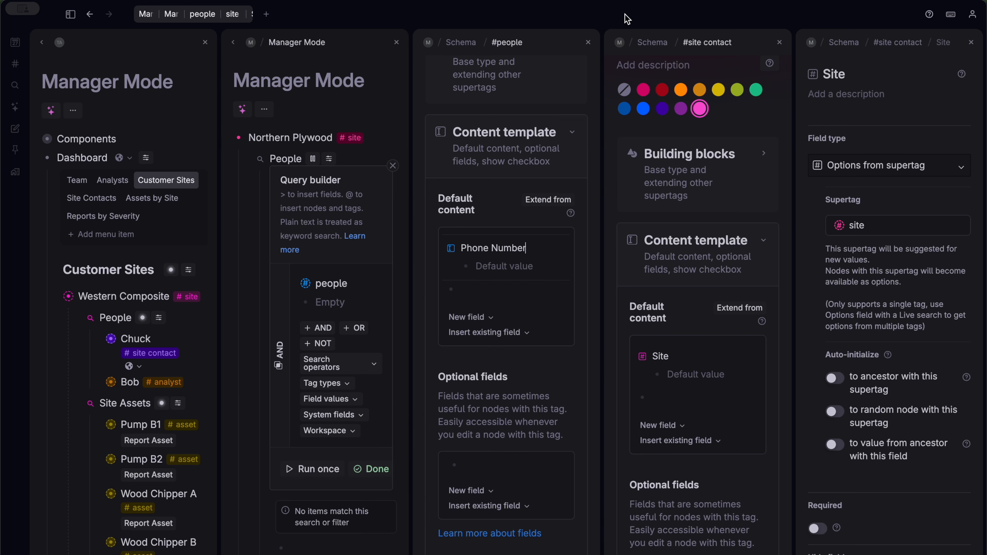
click(588, 42)
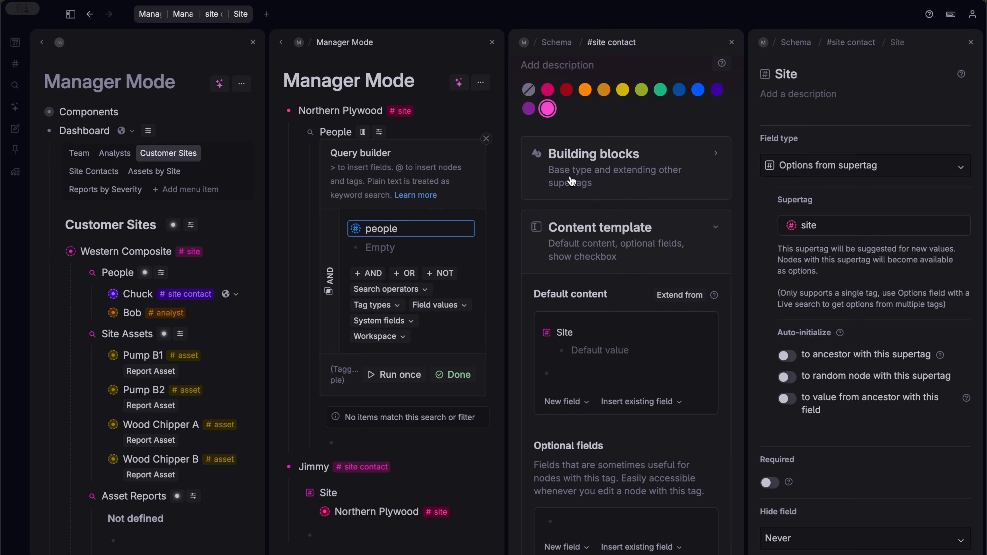
Extend the #site contact supertag from the #people supertag.
click(684, 297)
text(pe)
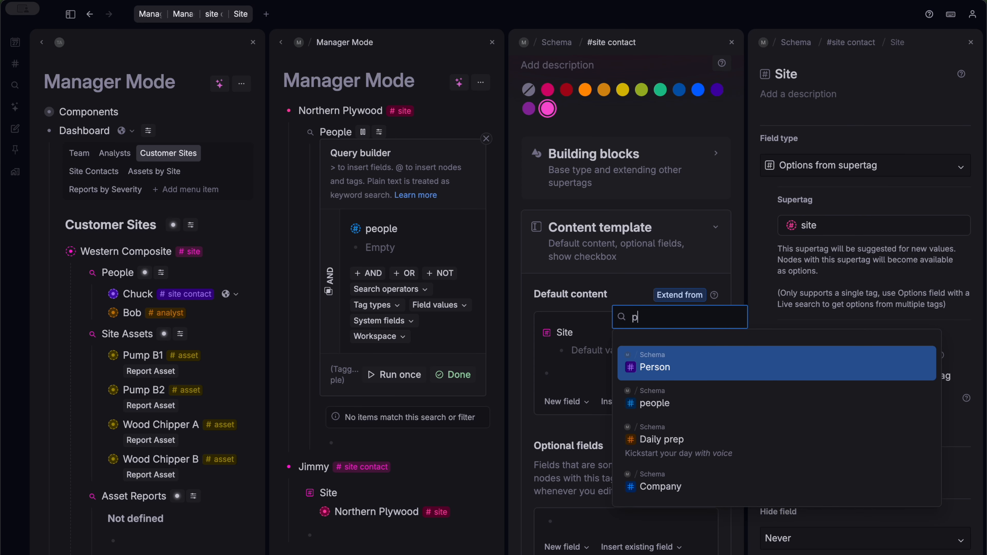
click(697, 388)
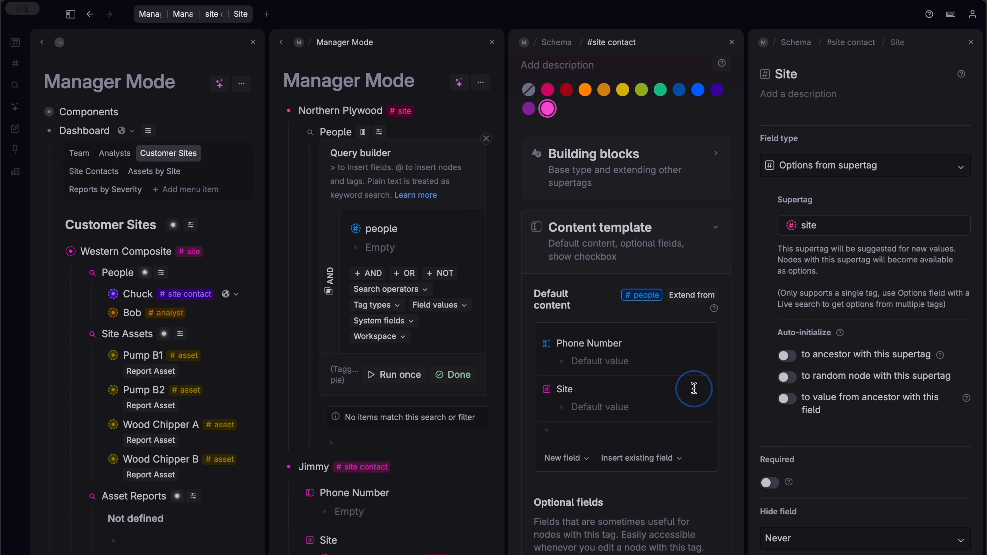
scroll(696, 388, down, 2)
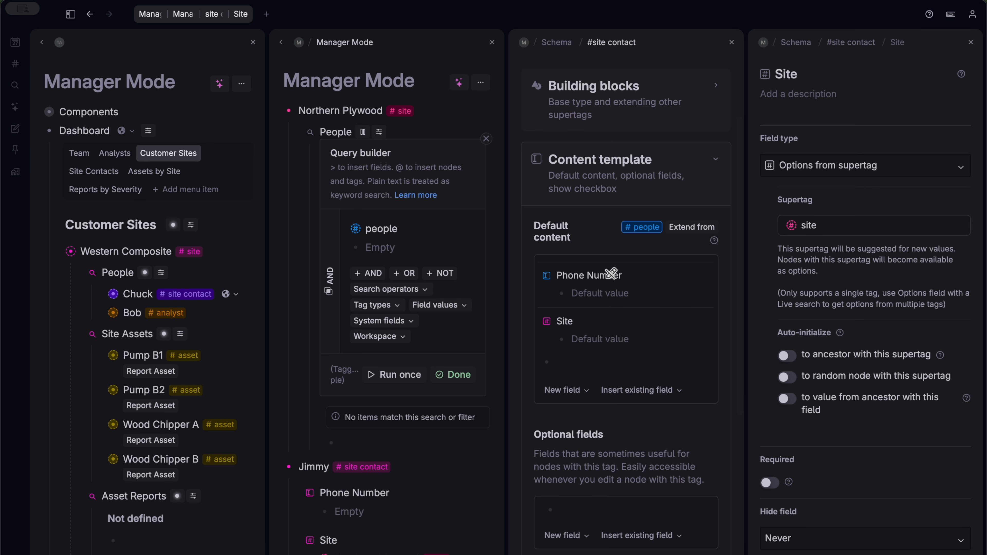
Review the contact node's inherited fields and view the Site Contacts list on the dashboard.
scroll(447, 296, down, 3)
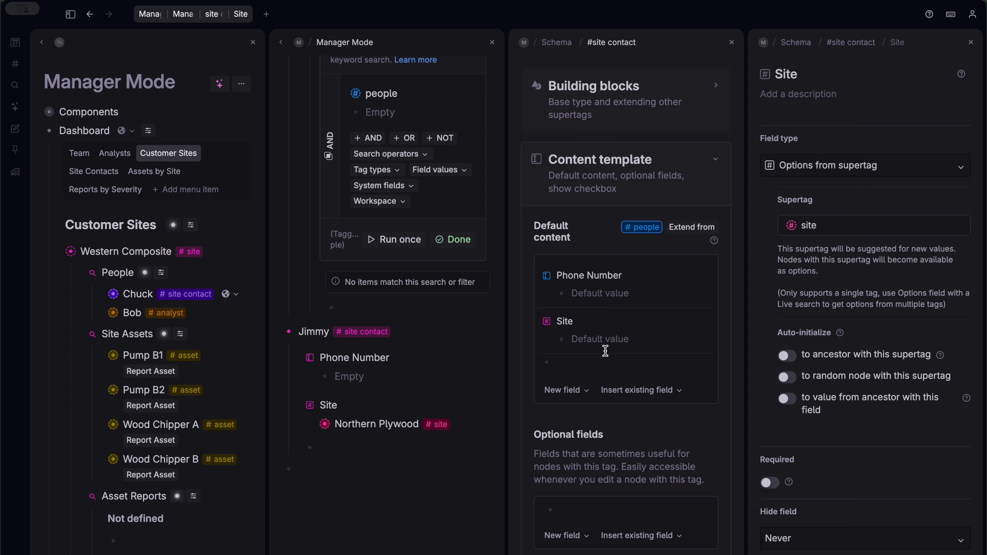
scroll(367, 348, up, 2)
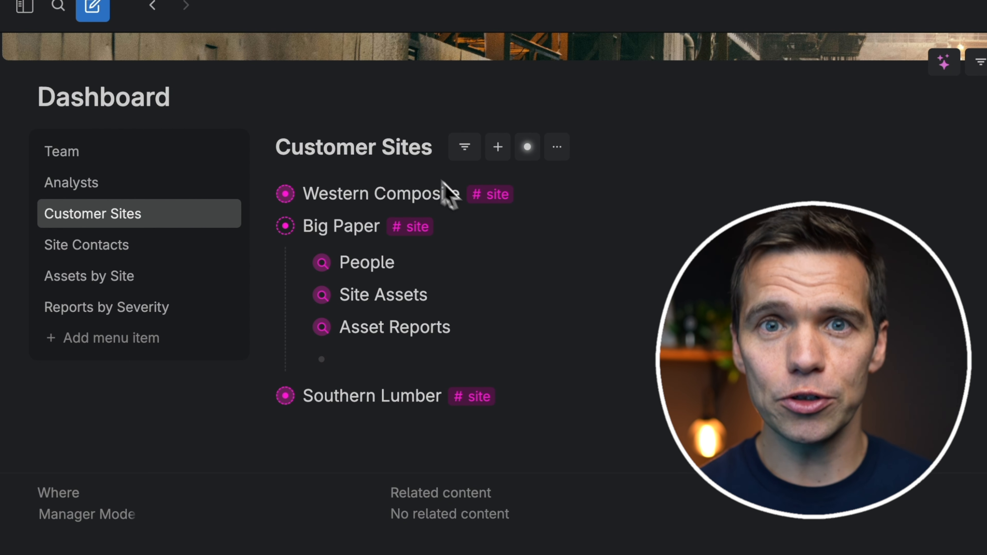
click(193, 251)
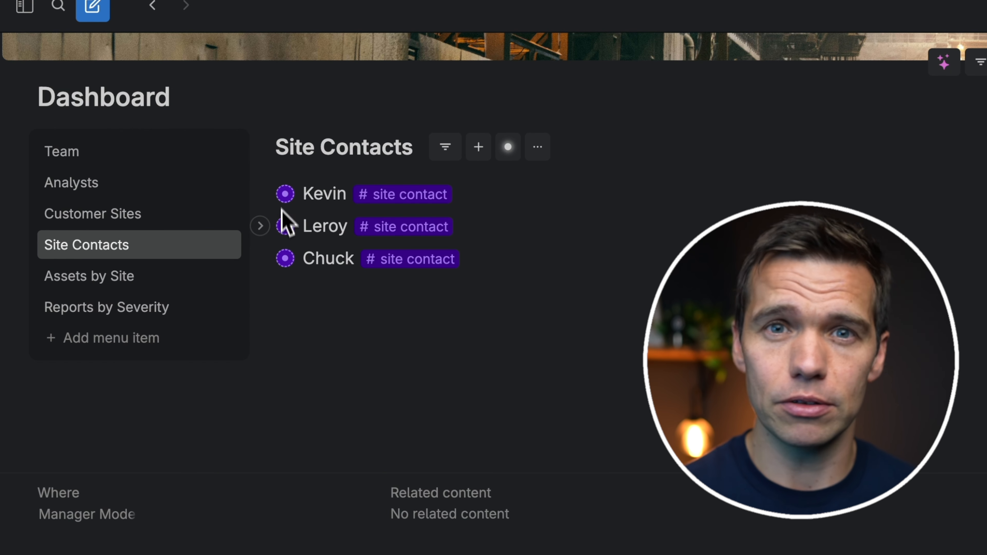
click(260, 259)
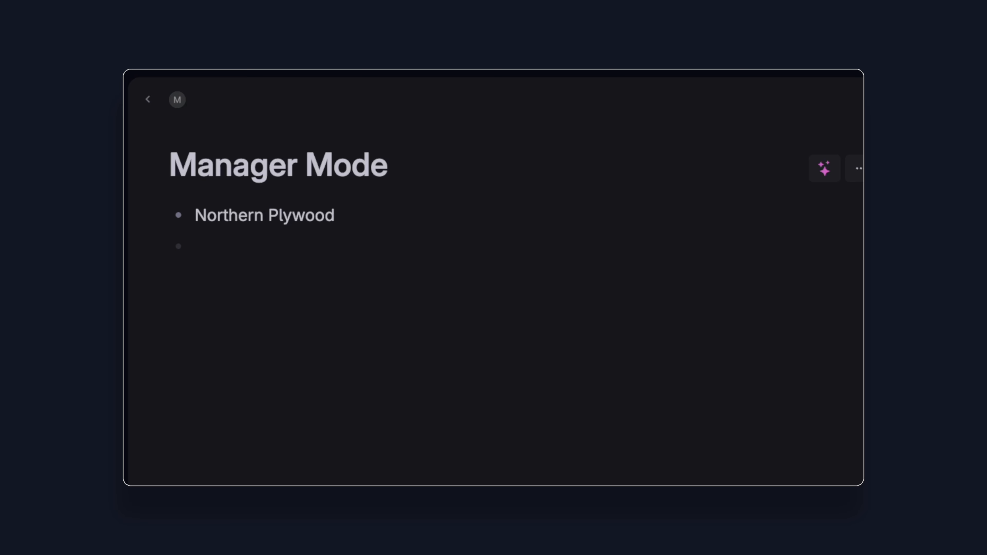
Tag Northern Plywood with a new #site supertag and nest a search node under it that queries a new #people supertag.
text(#site)
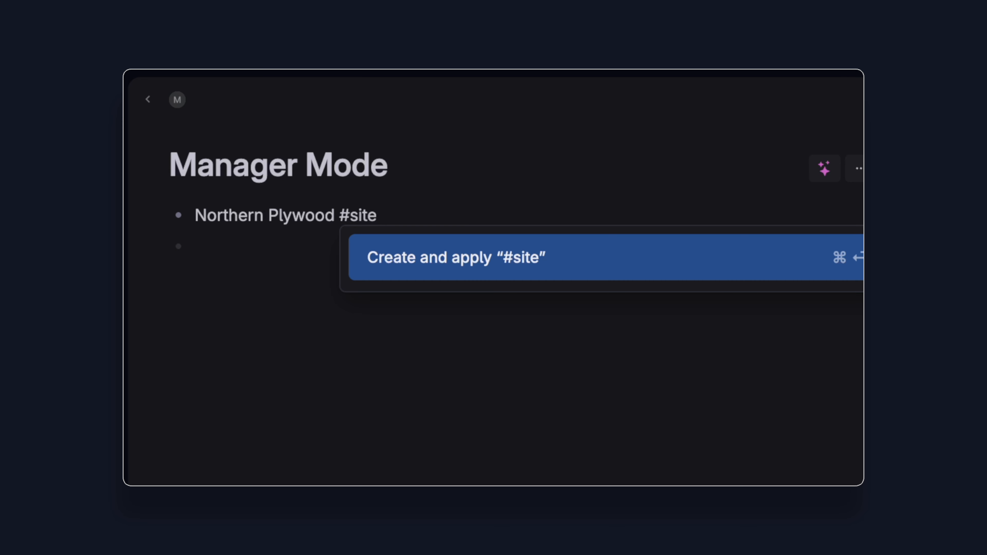
key(super+Return)
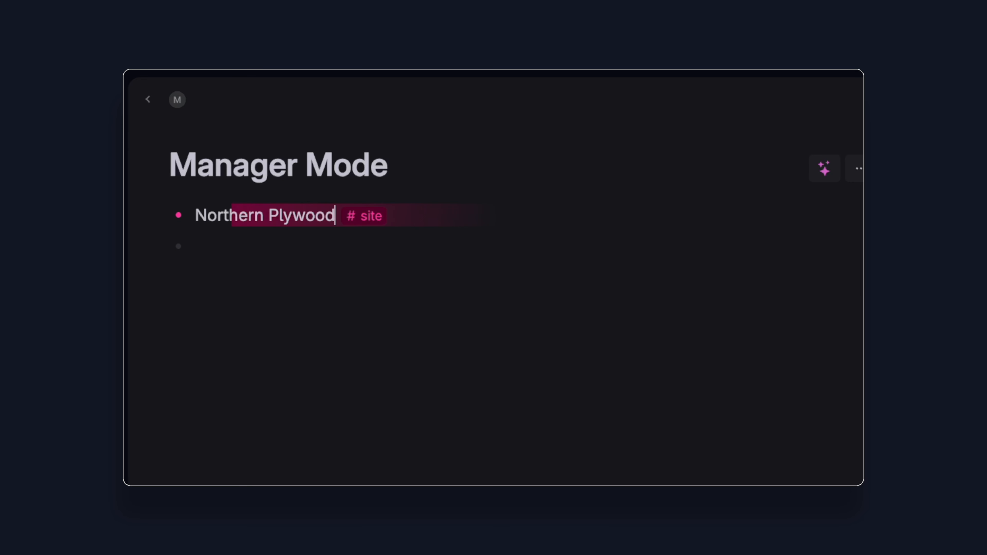
key(Return)
key(Tab)
text(?)
key(Return)
text(#people)
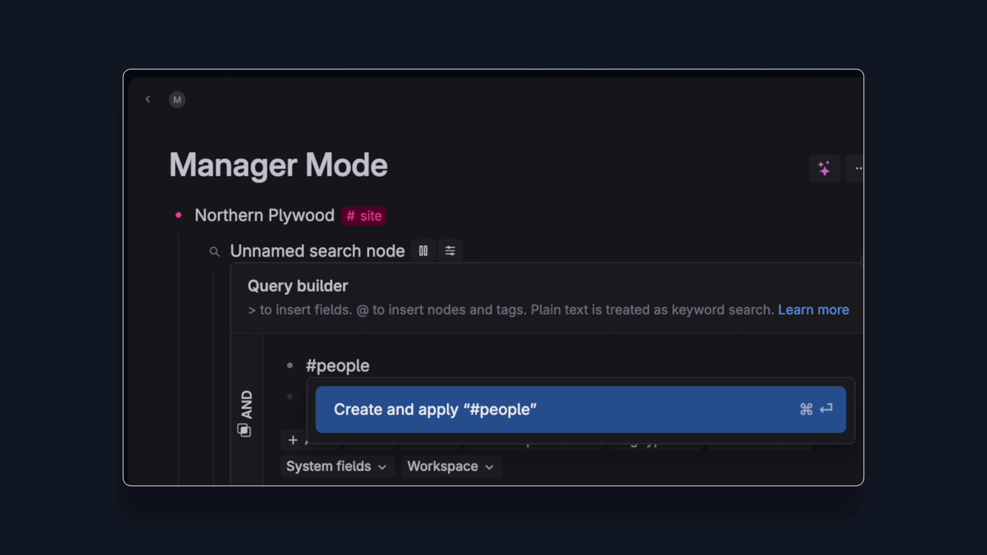
key(super+Return)
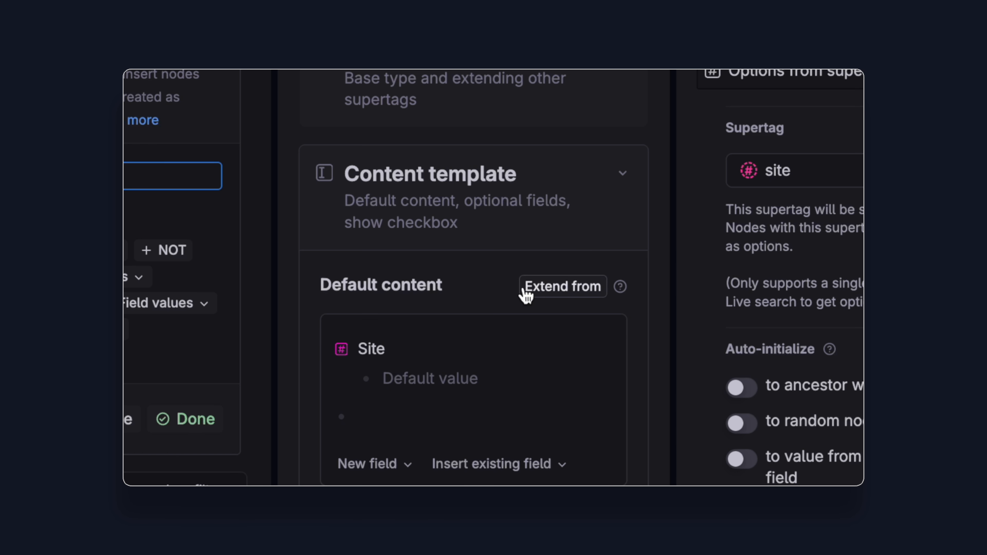
Extend the #site contact supertag's default content from the #people supertag.
click(569, 287)
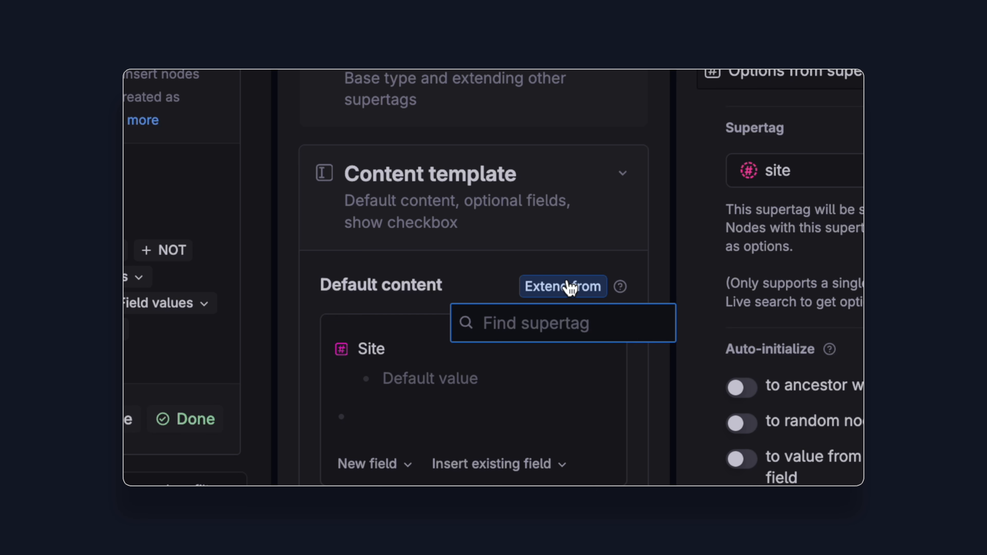
text(pe)
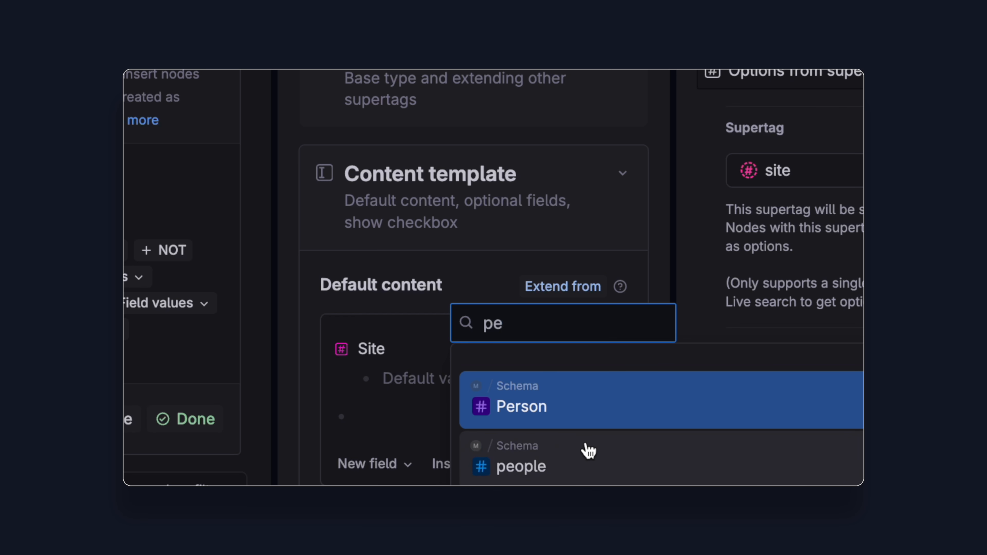
click(587, 449)
Open the #people supertag's configuration and add a Phone Number field to its default content.
scroll(590, 442, down, 3)
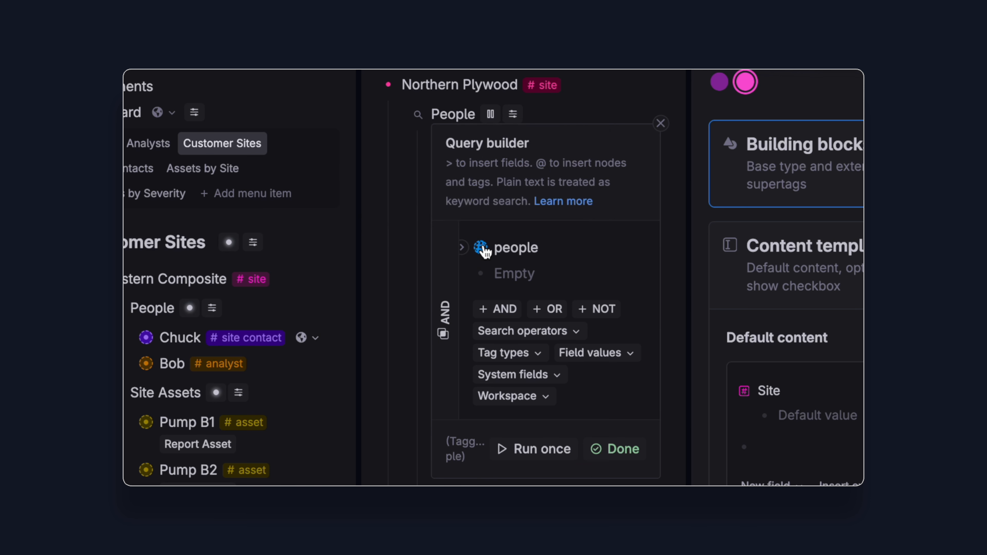
click(484, 249)
click(677, 372)
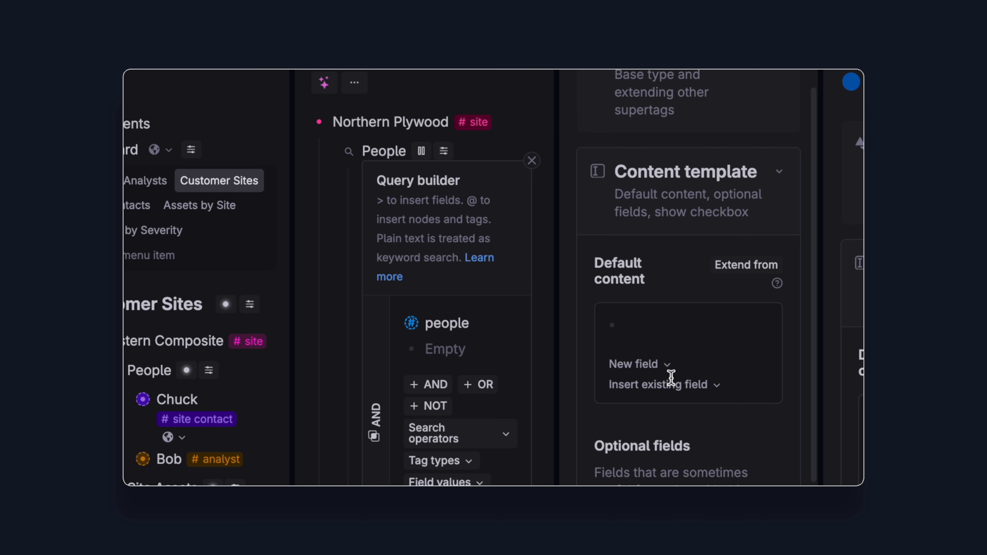
click(682, 225)
text(>)
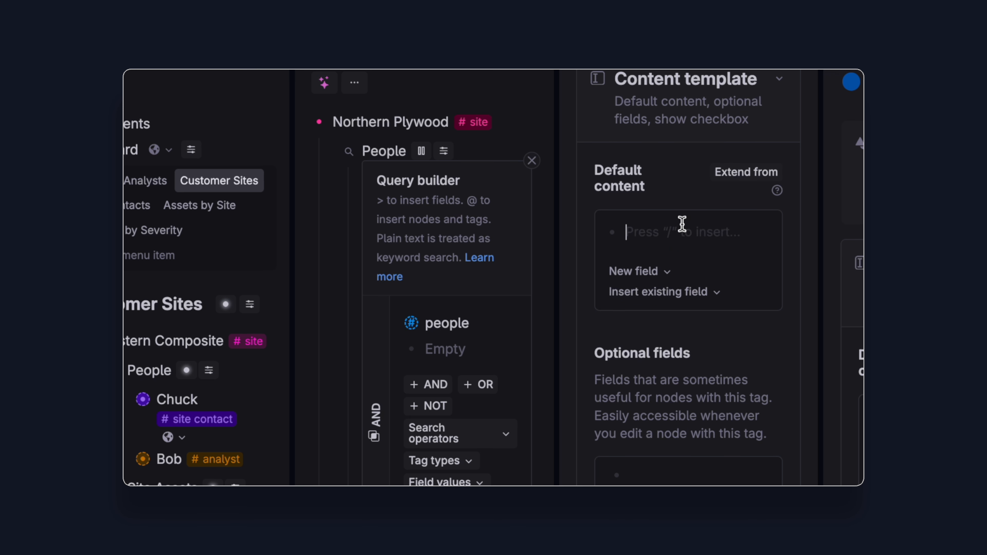
text(Phone Number)
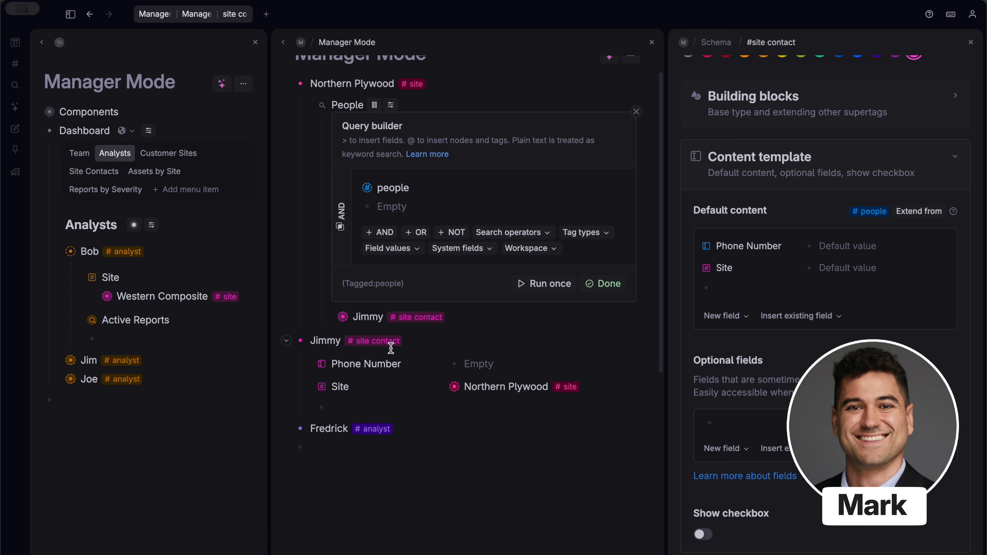
Expand the new analyst node, open the #analyst supertag's configuration and extend it from #people.
click(287, 428)
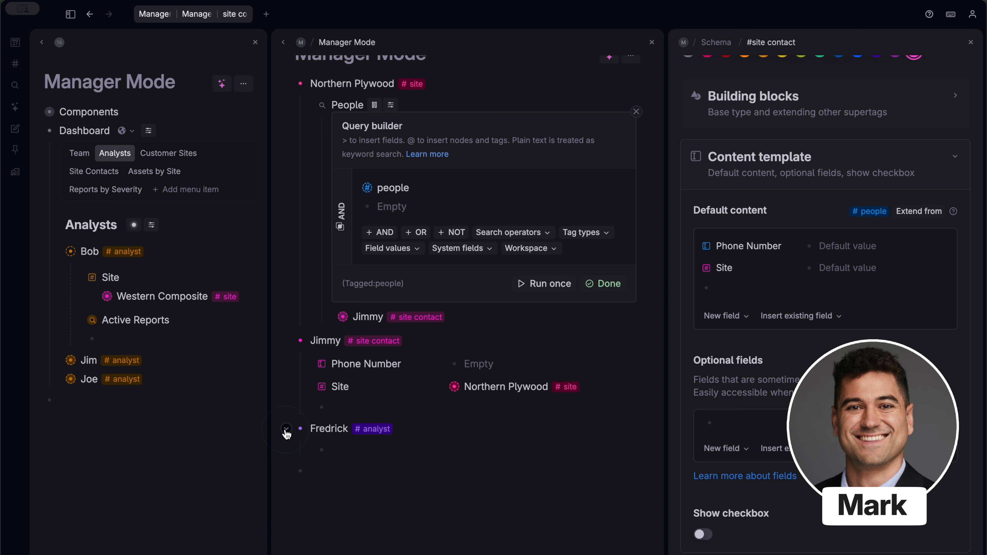
alt+shift+click(382, 429)
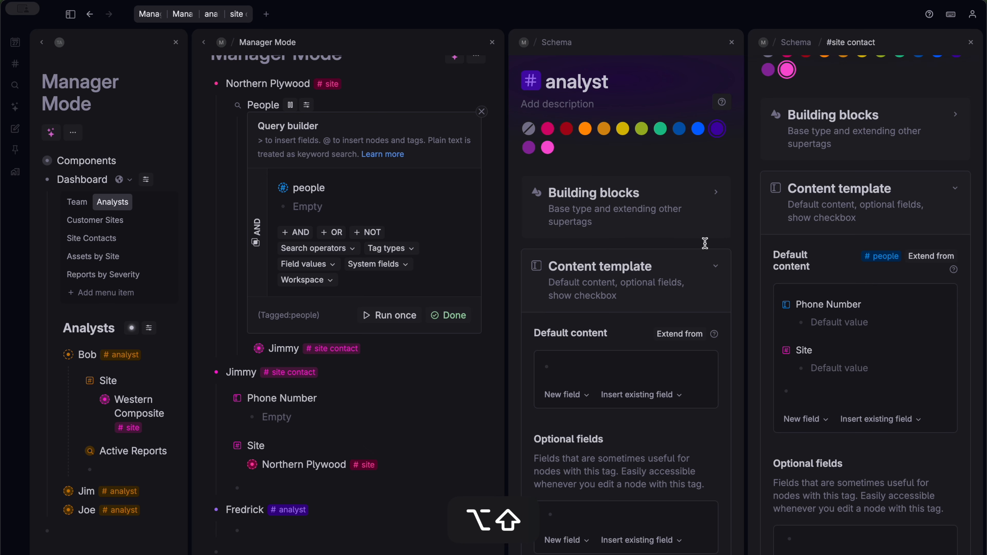
scroll(686, 275, down, 2)
click(677, 294)
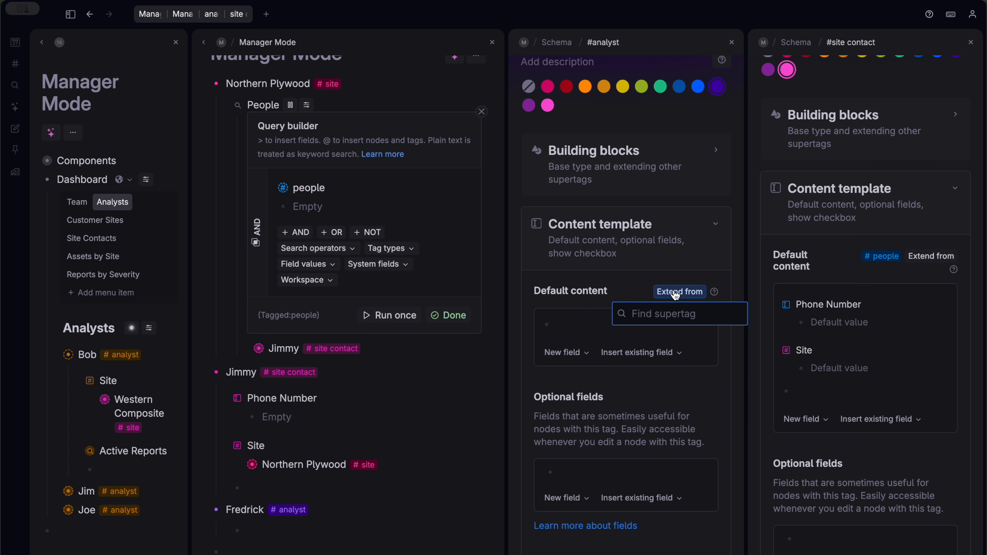
text(peo)
click(816, 349)
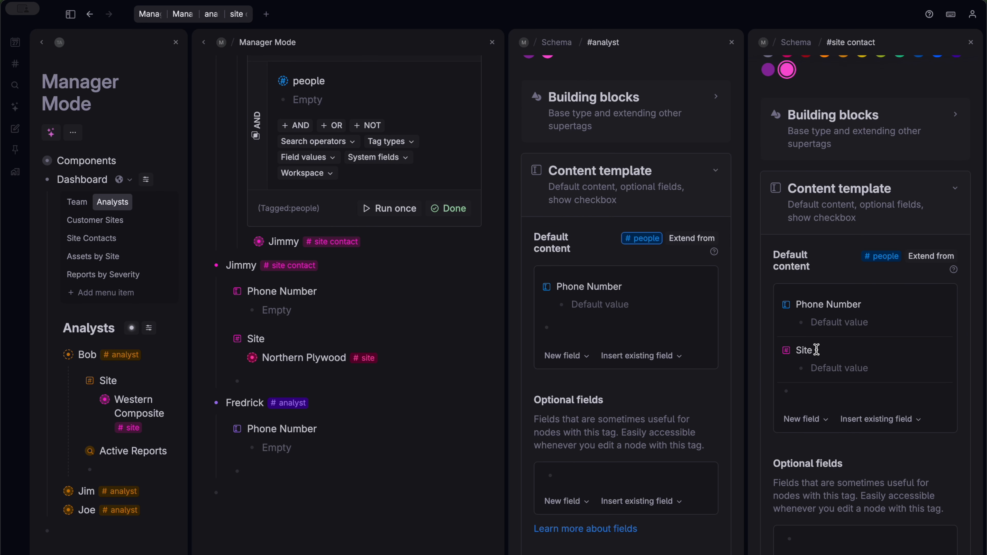
Open the #people supertag's configuration beside #analyst and add the Site field to its default content.
scroll(854, 351, up, 4)
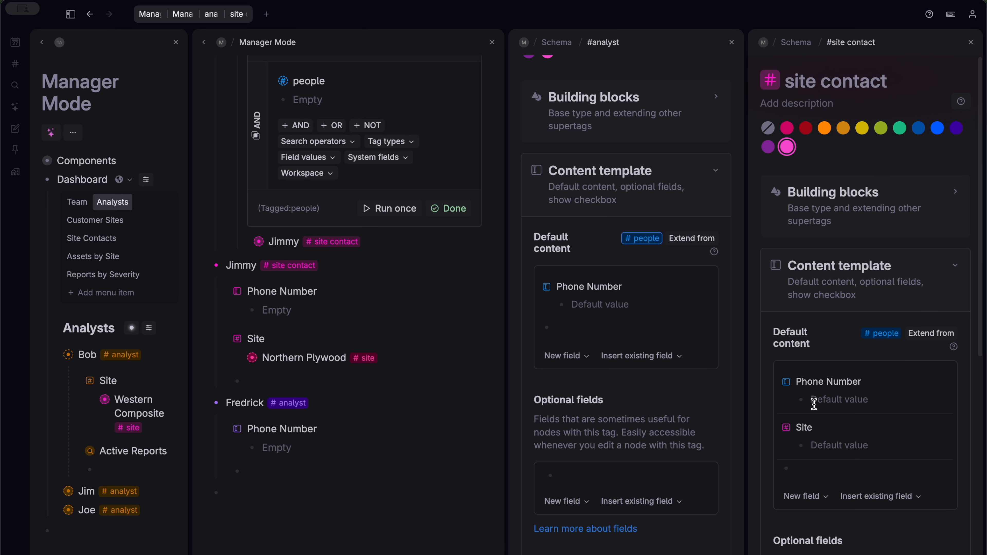
scroll(594, 324, up, 3)
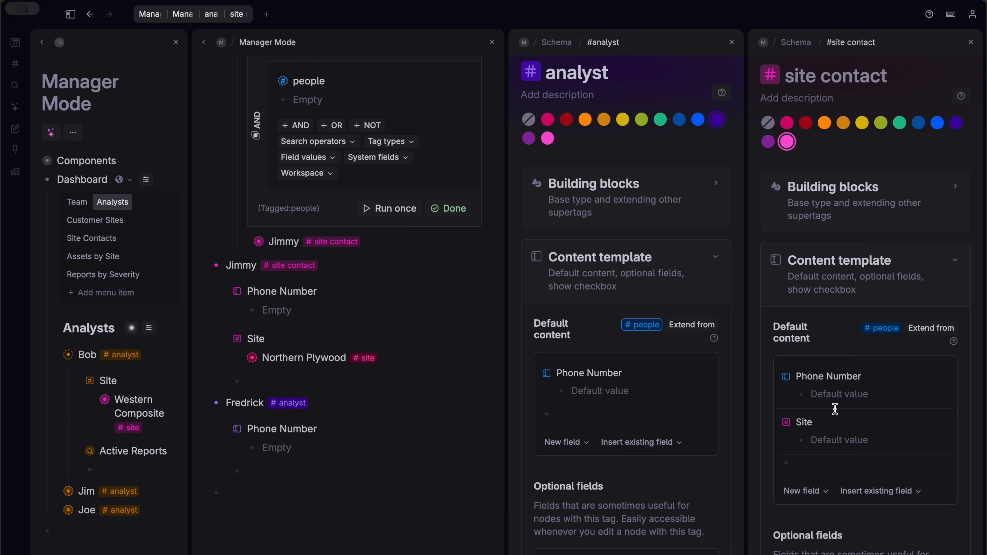
alt+shift+click(647, 334)
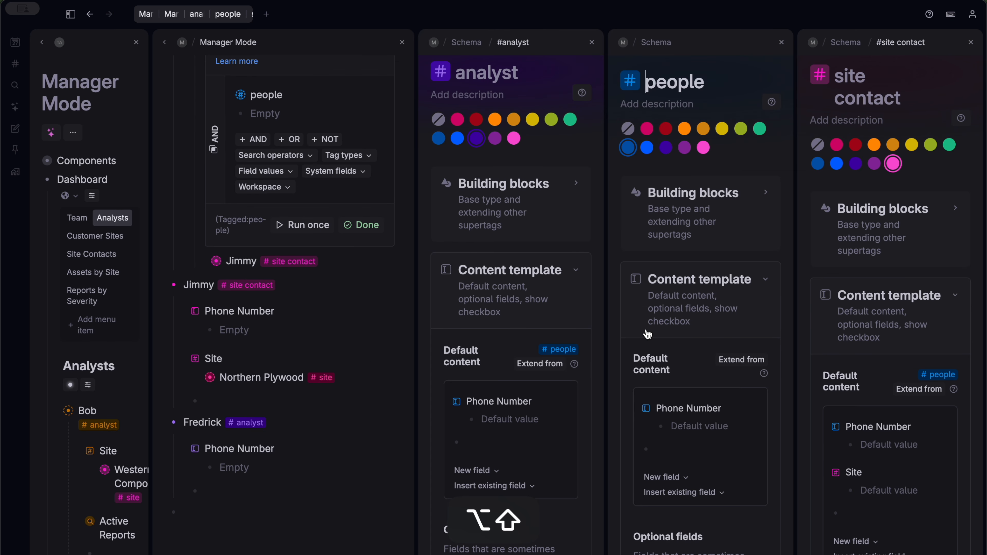
scroll(774, 357, down, 1)
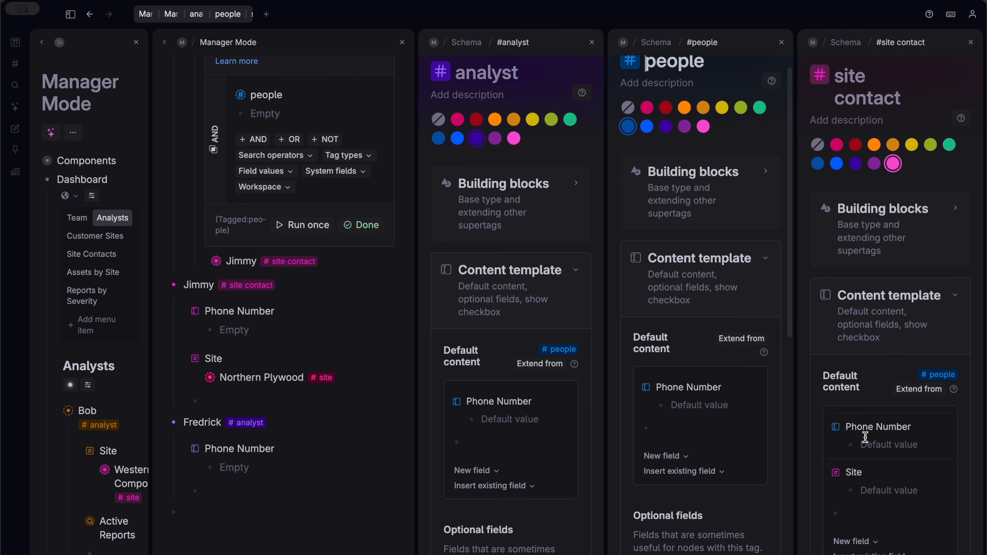
key(super+c)
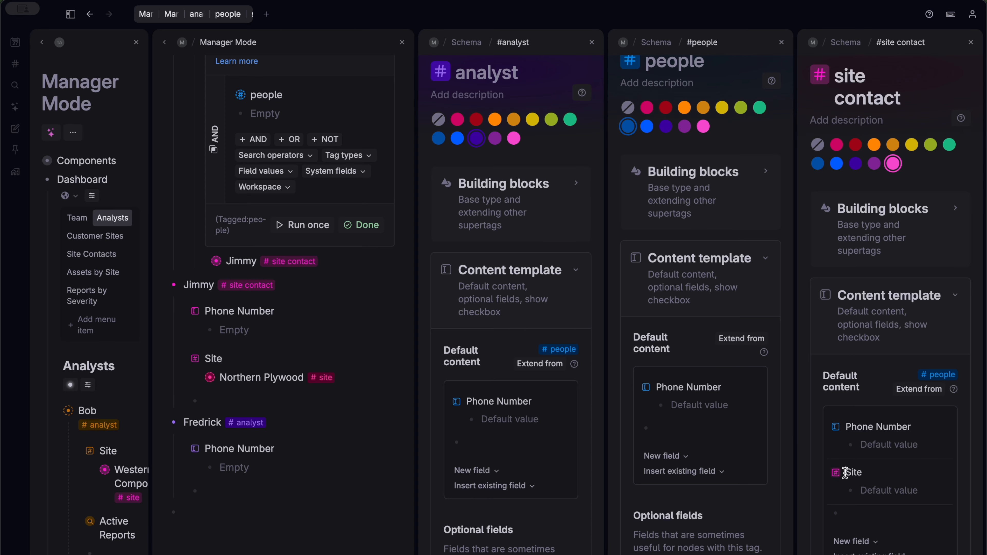
click(671, 424)
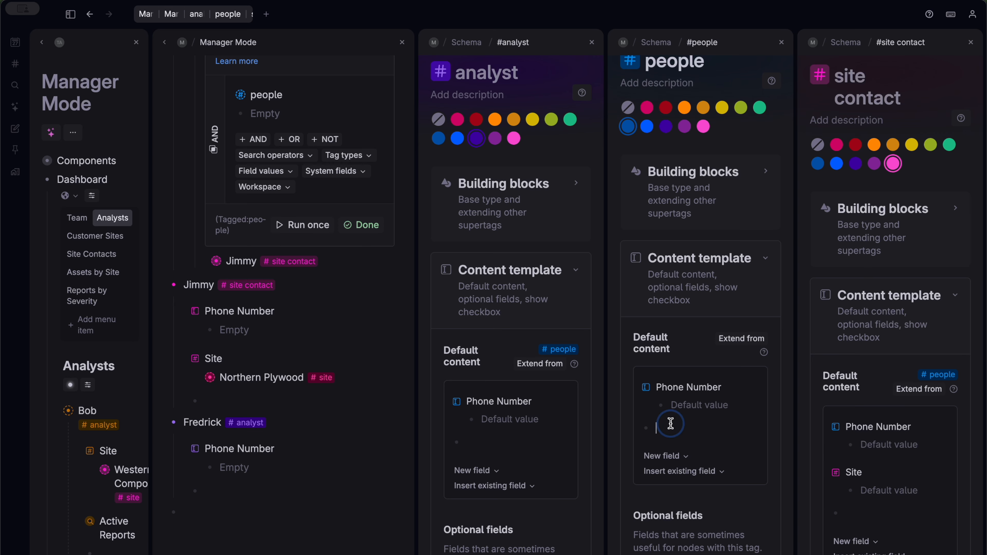
text(>)
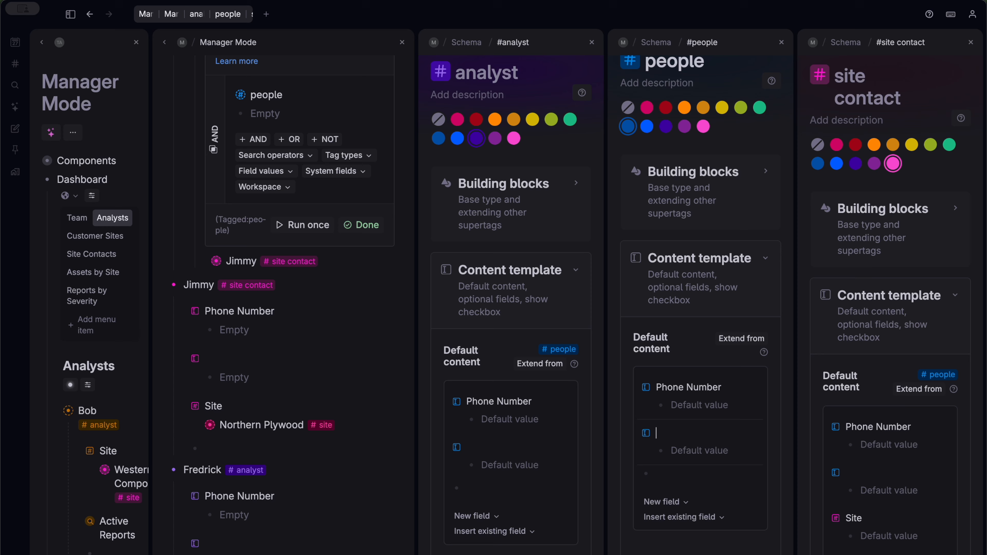
scroll(672, 421, down, 3)
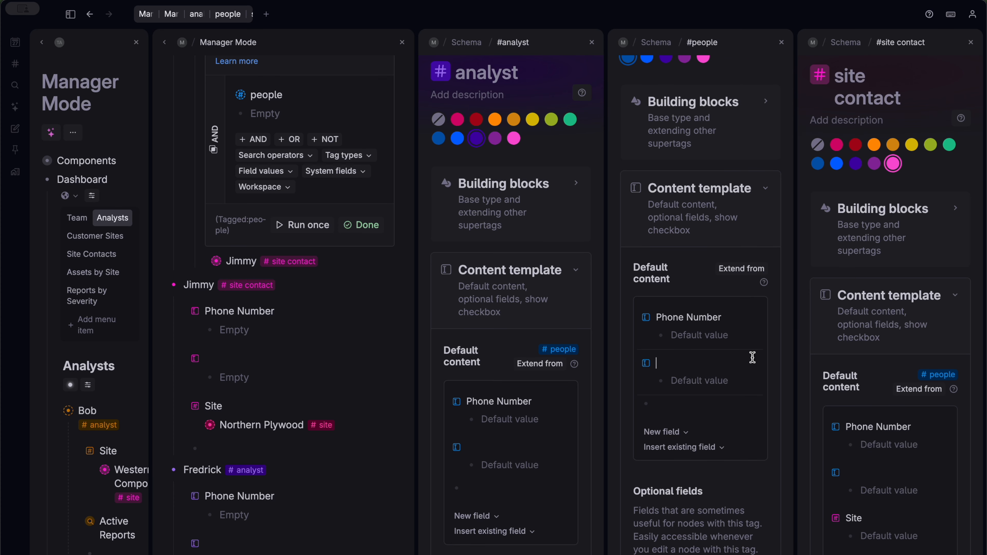
key(super+v)
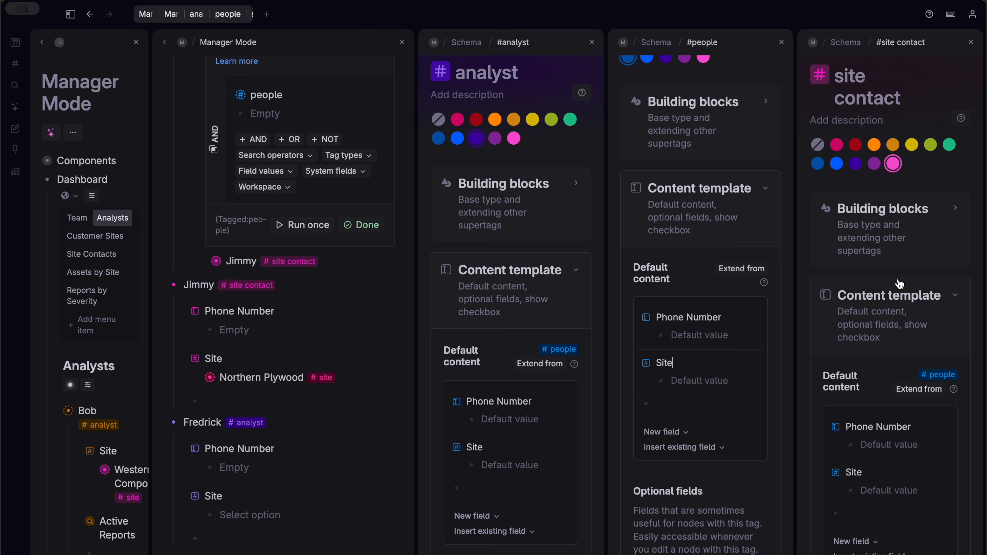
Set the new analyst node's Site field to Northern Plywood and run the People search once.
scroll(746, 280, up, 3)
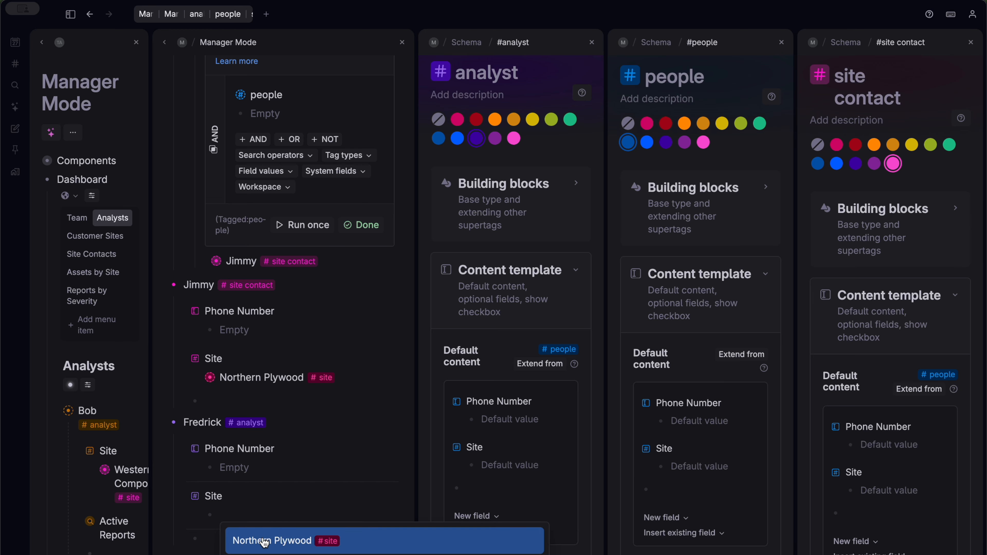
scroll(312, 528, up, 1)
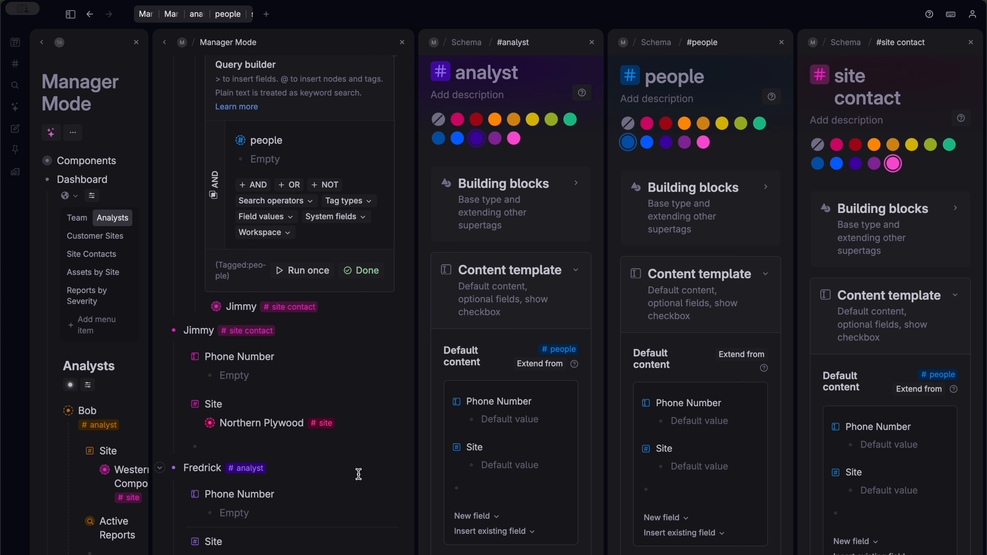
scroll(359, 474, down, 1)
scroll(289, 404, up, 2)
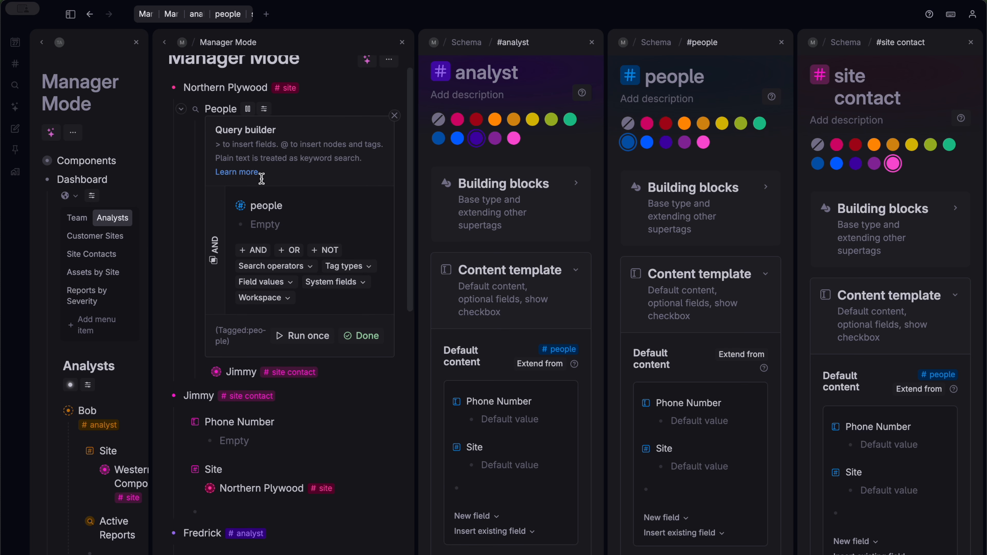
click(301, 336)
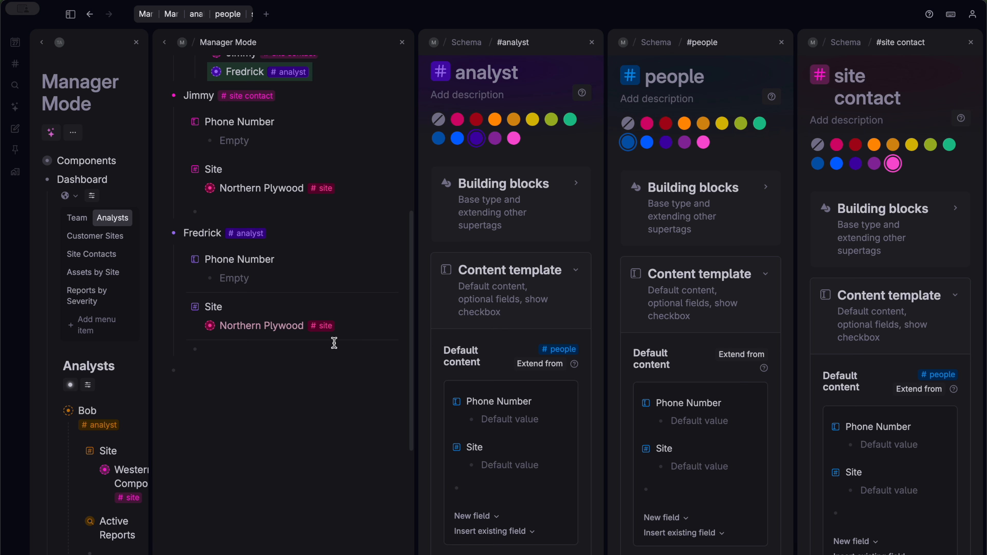
Add the People search node under Northern Plywood to the #site supertag's template content.
scroll(332, 342, up, 5)
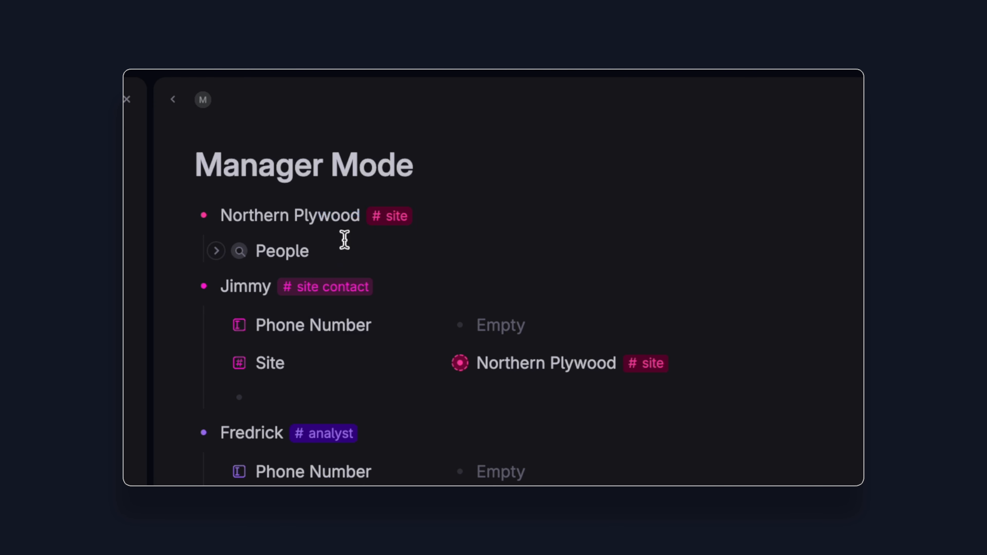
key(super+k)
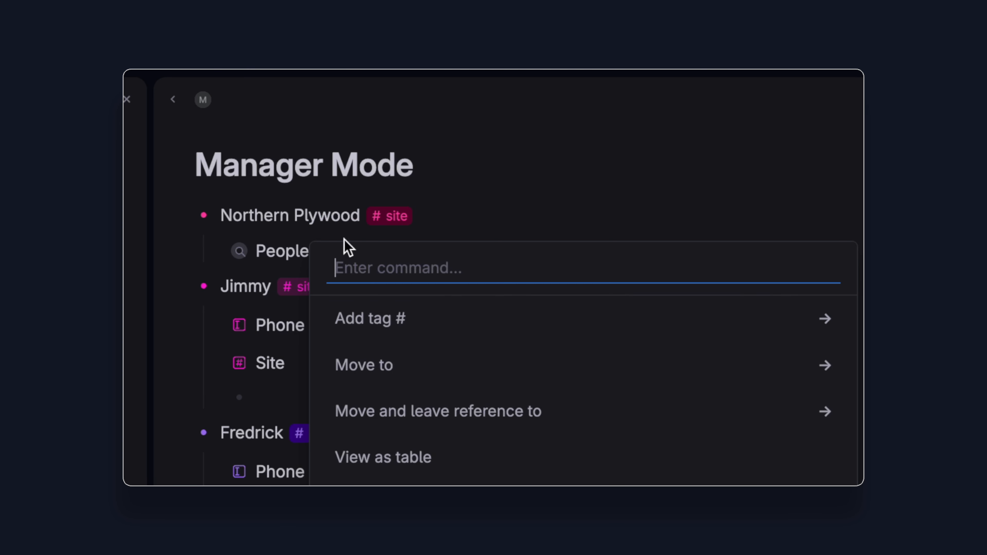
text(add t)
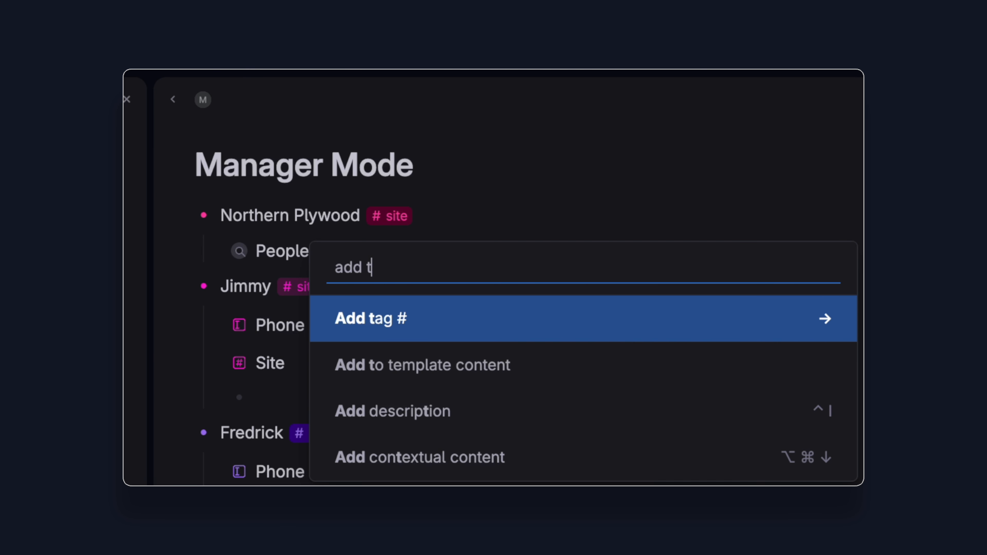
key(Down)
key(Return)
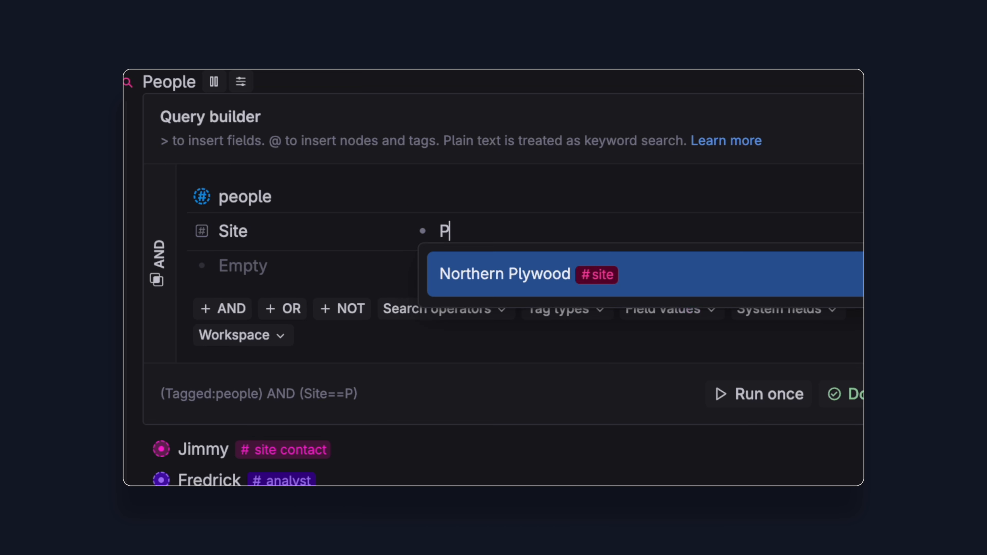
text(ARENT)
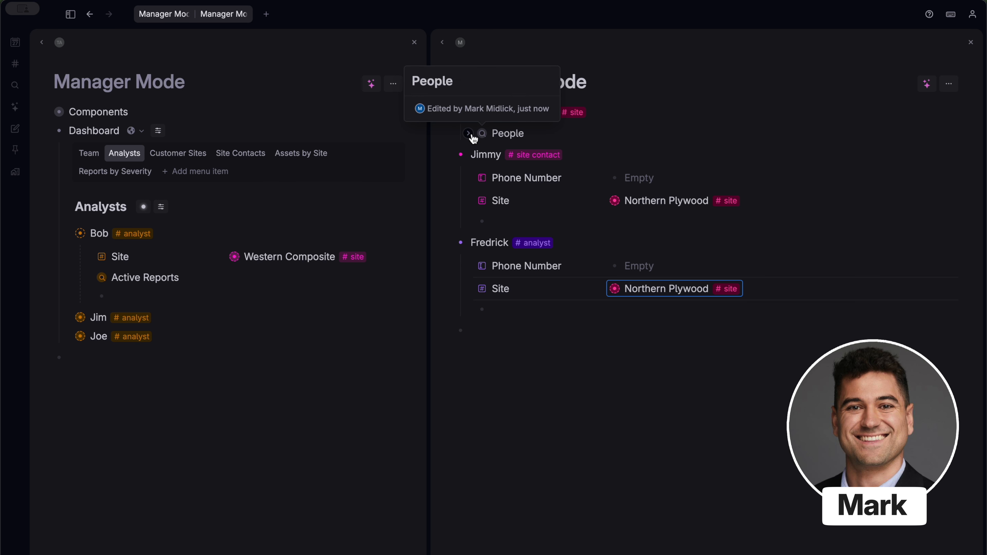
Create an unnamed node tagged #site at the end of the Manager Mode outline.
click(505, 332)
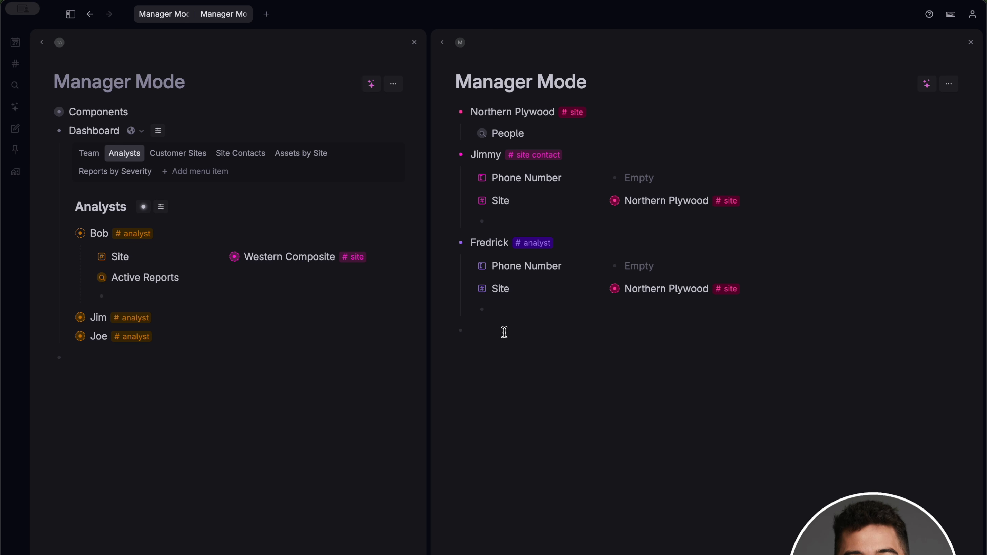
text(# site)
key(Return)
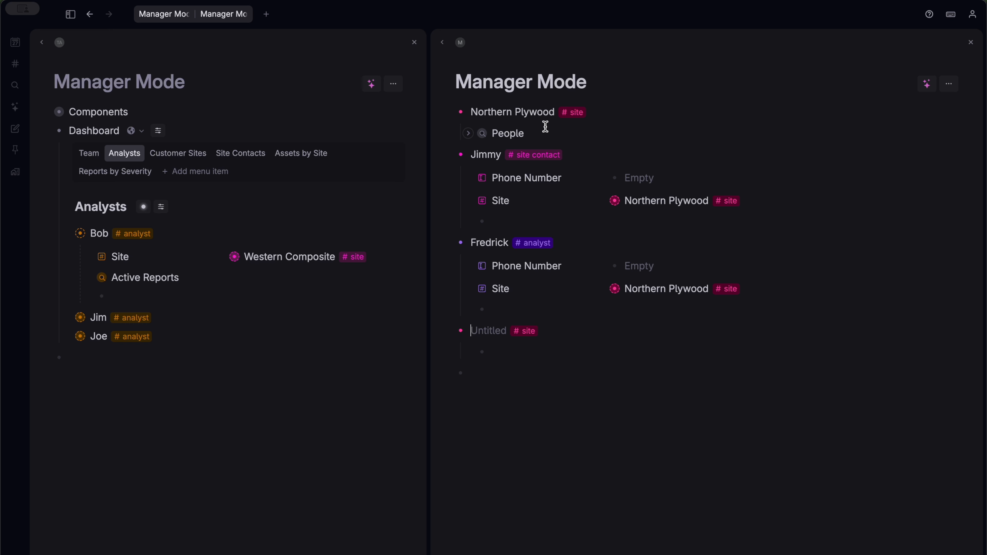
Add Northern Plywood's People search to the #site template.
key(super+k)
text(add t)
key(Return)
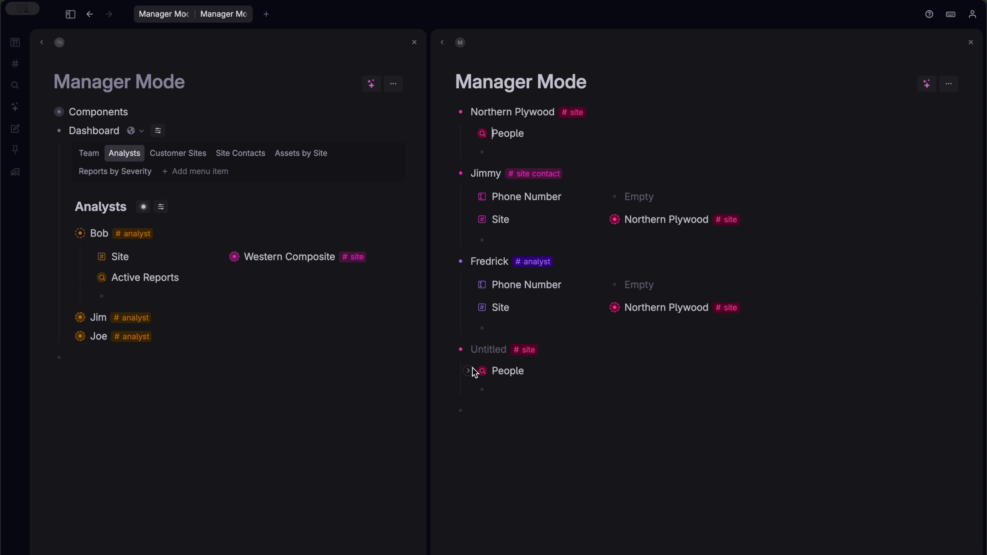
Expand the People search under the unnamed site node and open its query builder.
click(468, 371)
click(536, 372)
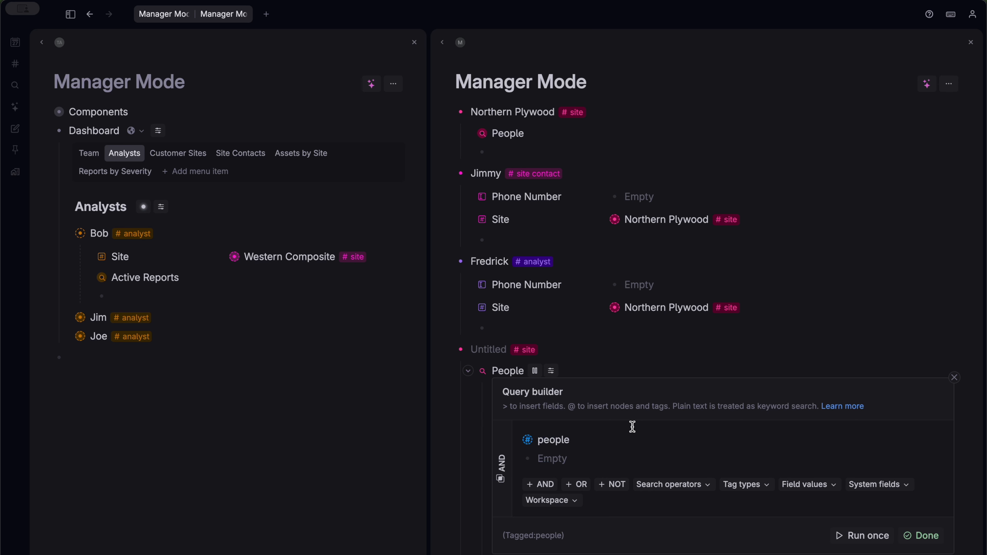
scroll(633, 425, down, 2)
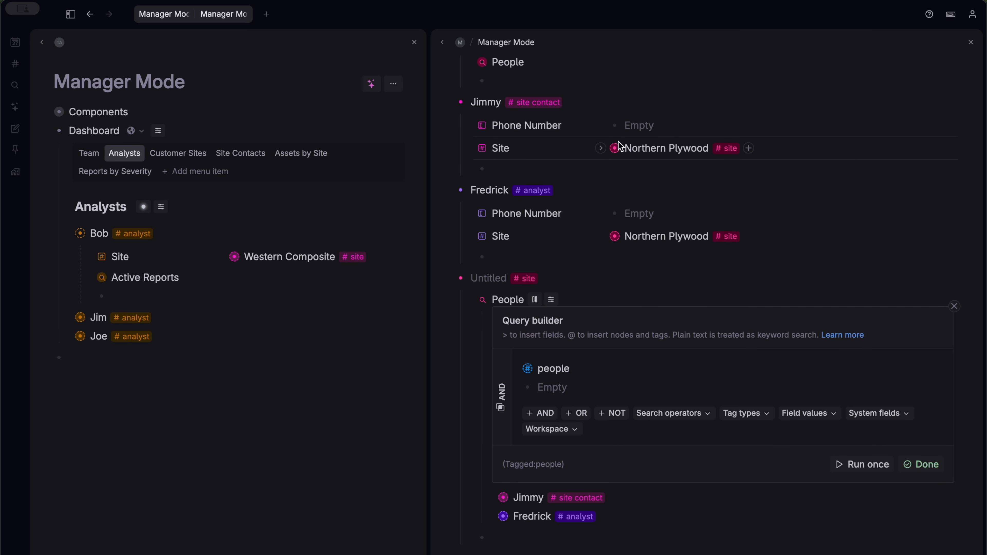
Open the query builder of Northern Plywood's People search and add the Site field as a condition.
scroll(623, 253, up, 2)
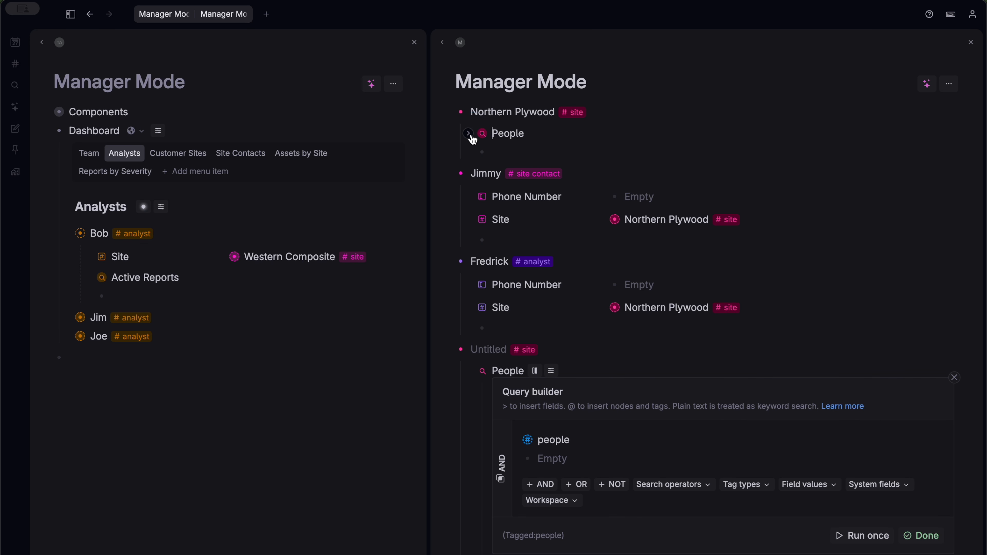
click(469, 134)
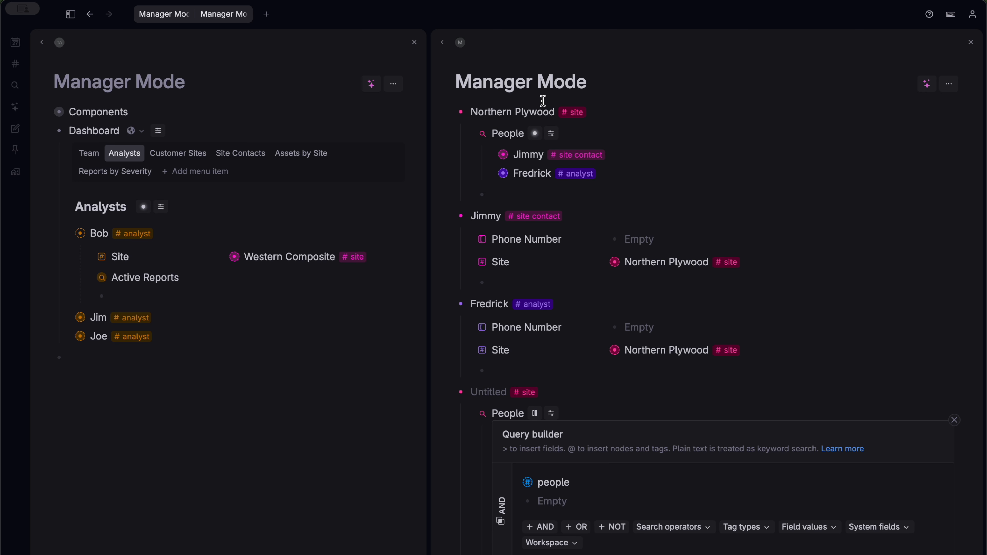
click(535, 134)
click(574, 214)
click(545, 228)
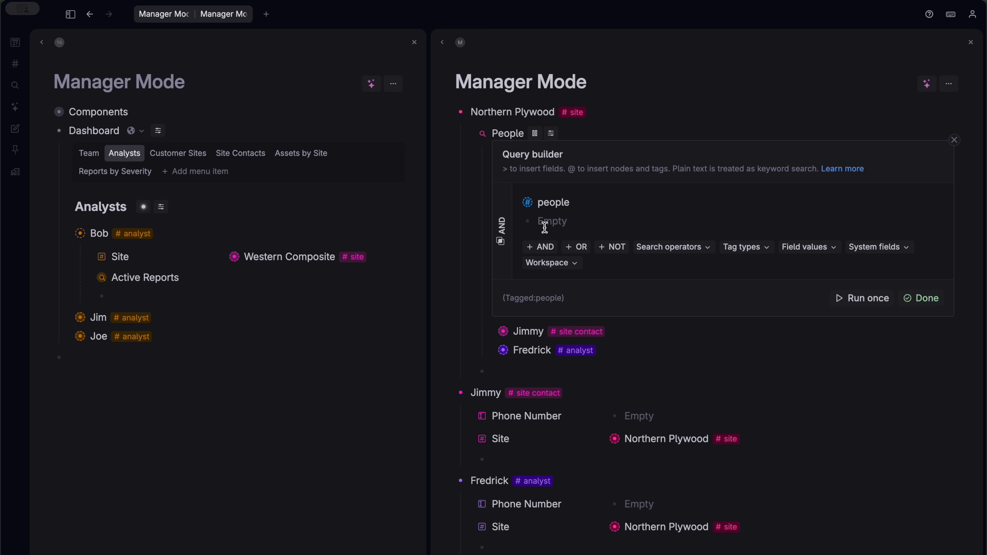
text(>)
text(Site)
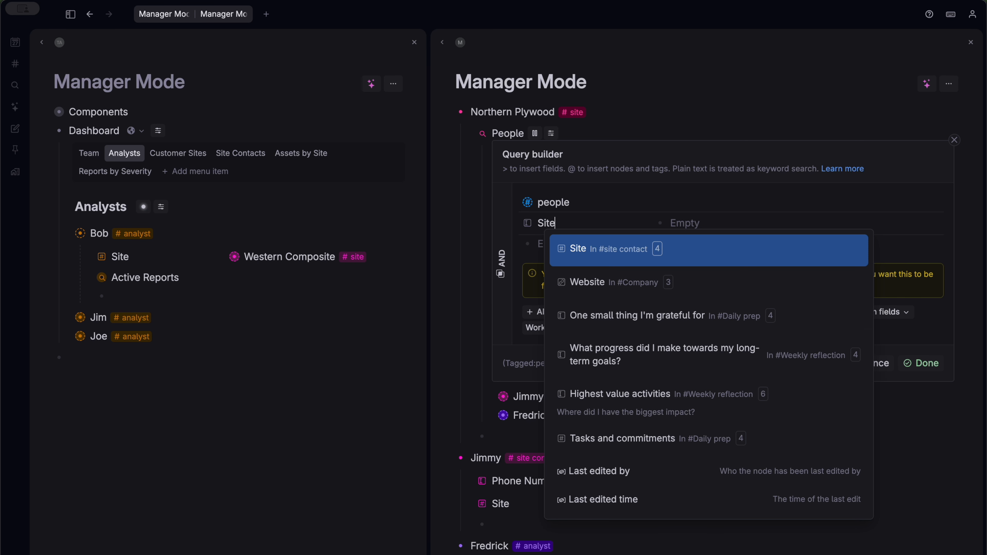
click(575, 251)
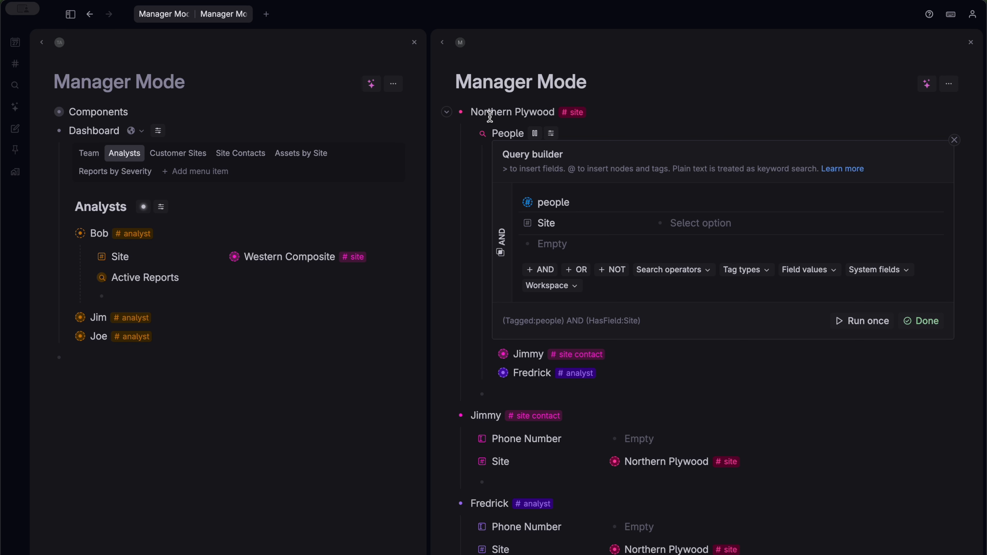
Name the new site node Western Timber.
scroll(533, 116, down, 5)
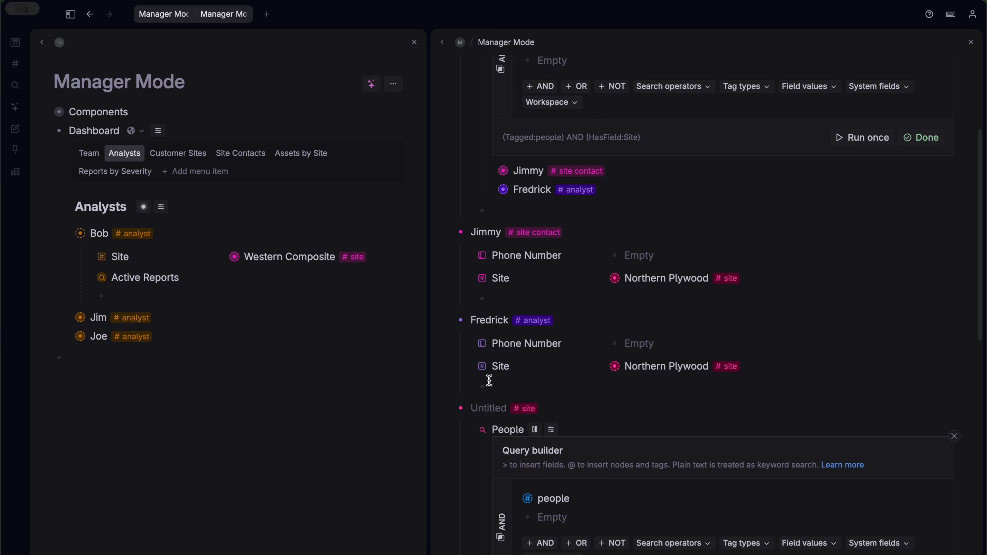
click(485, 404)
text(Wes)
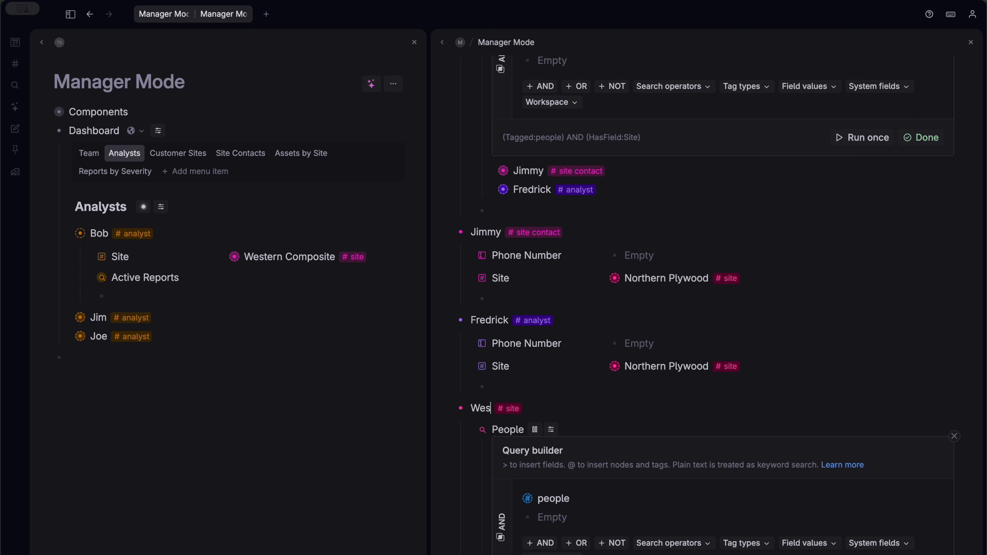
text(tern Timber)
Set the Site condition of Northern Plywood's People search to PARENT, run it once and finish editing the query.
scroll(649, 472, up, 5)
scroll(555, 213, up, 1)
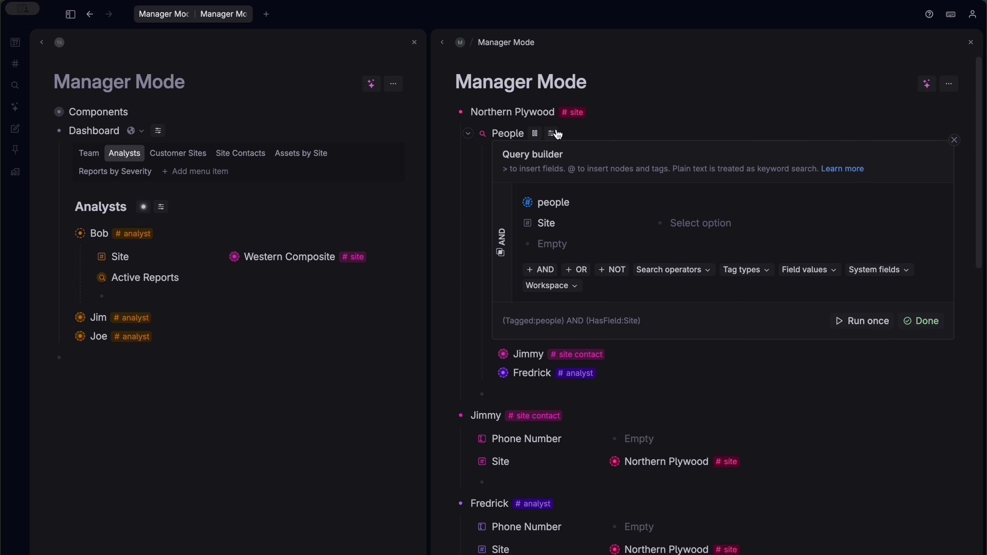
click(696, 223)
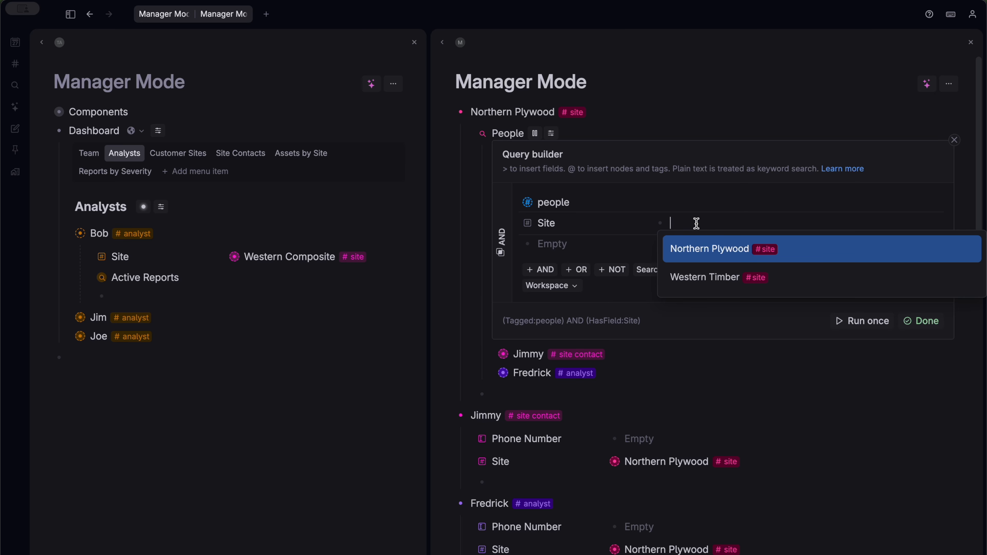
text(PARENT)
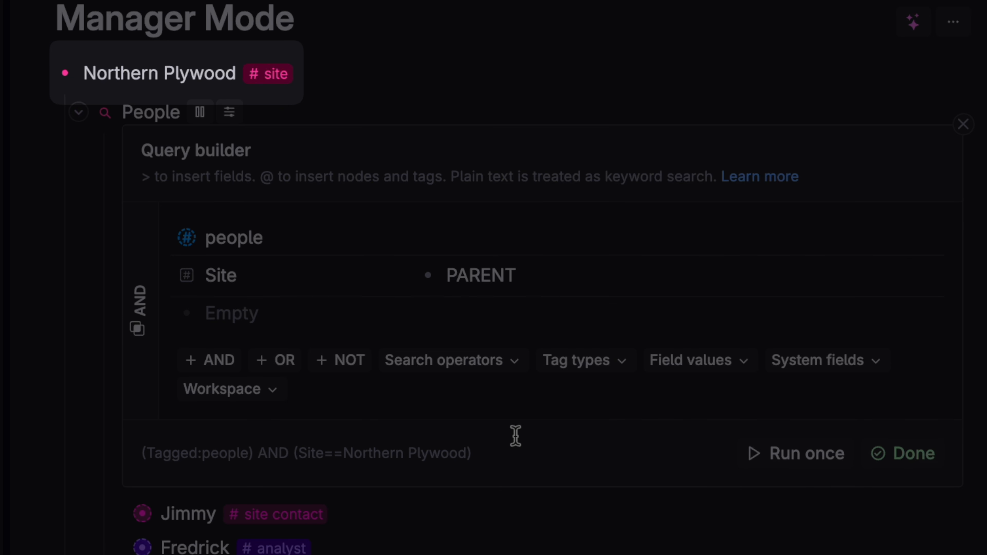
click(804, 455)
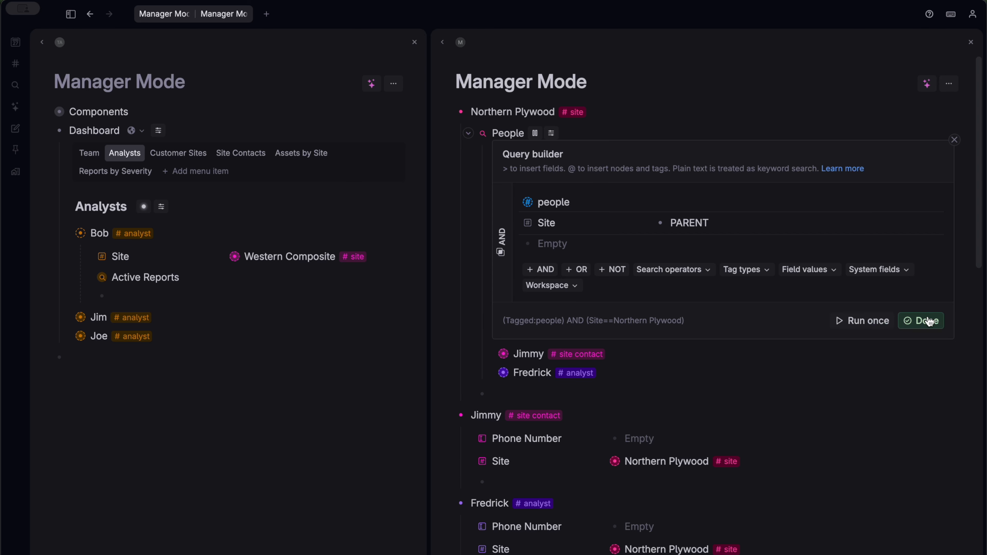
click(928, 322)
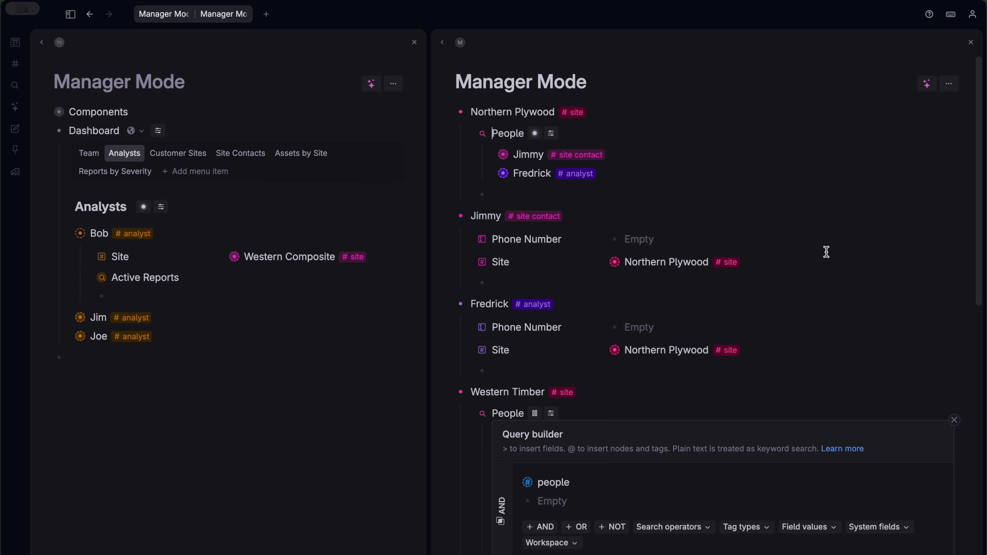
Open the #site supertag's configuration beside the outline and expand its default People search to show the query.
scroll(685, 163, down, 3)
scroll(685, 163, up, 3)
scroll(606, 225, down, 2)
scroll(606, 224, down, 3)
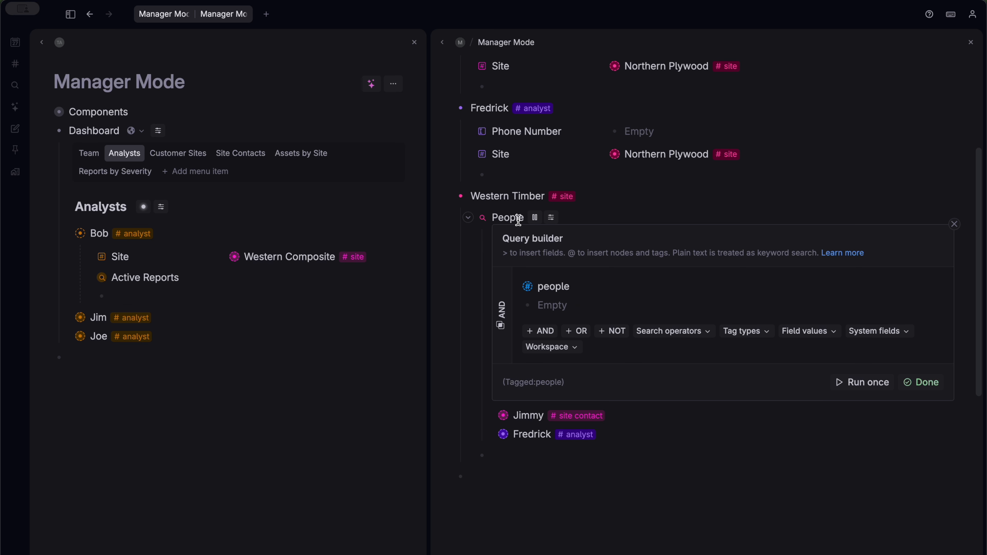
scroll(587, 244, up, 5)
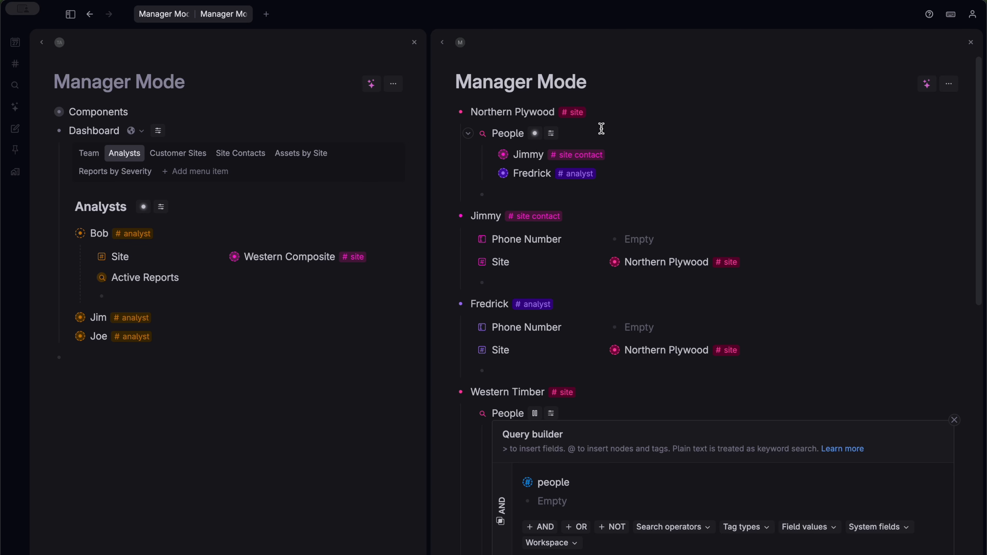
scroll(602, 128, down, 1)
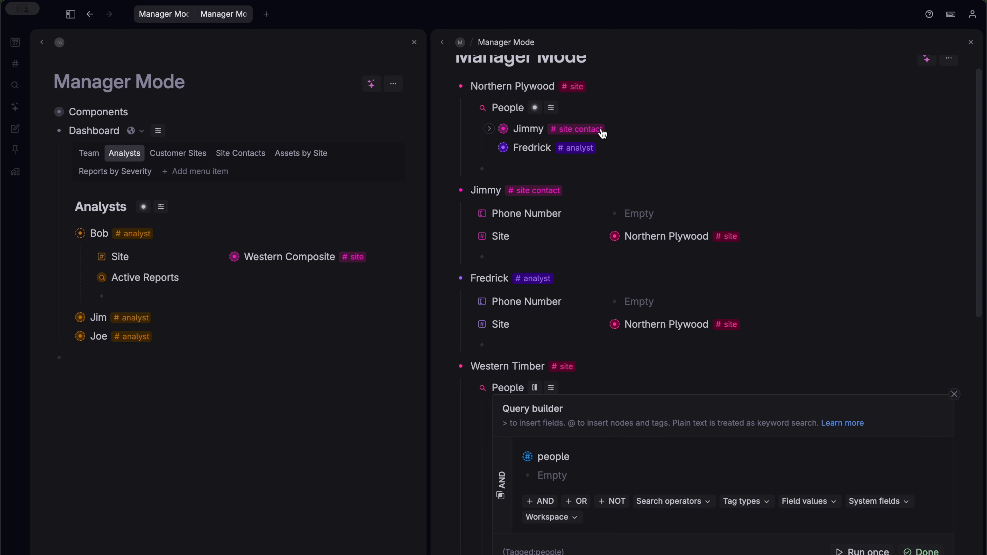
alt+shift+click(579, 87)
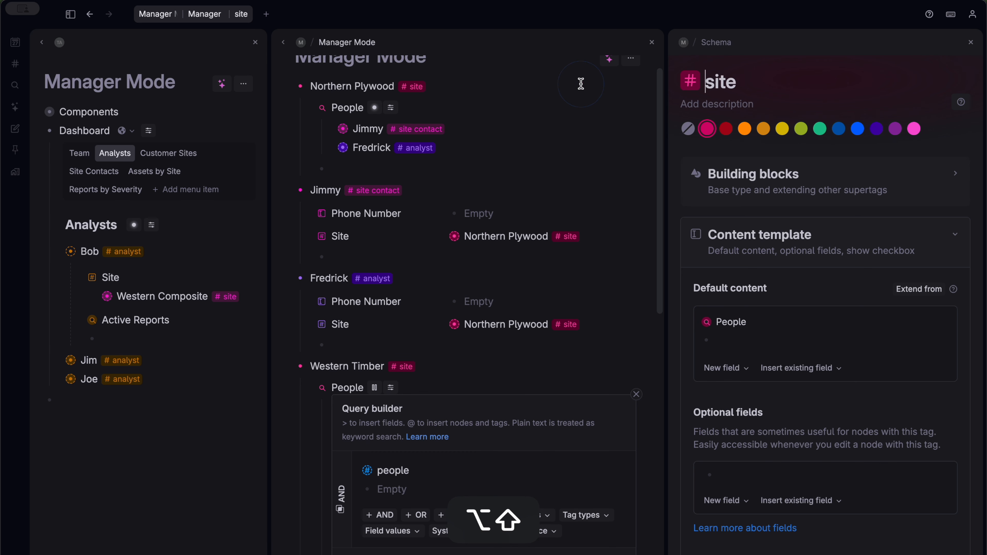
click(695, 323)
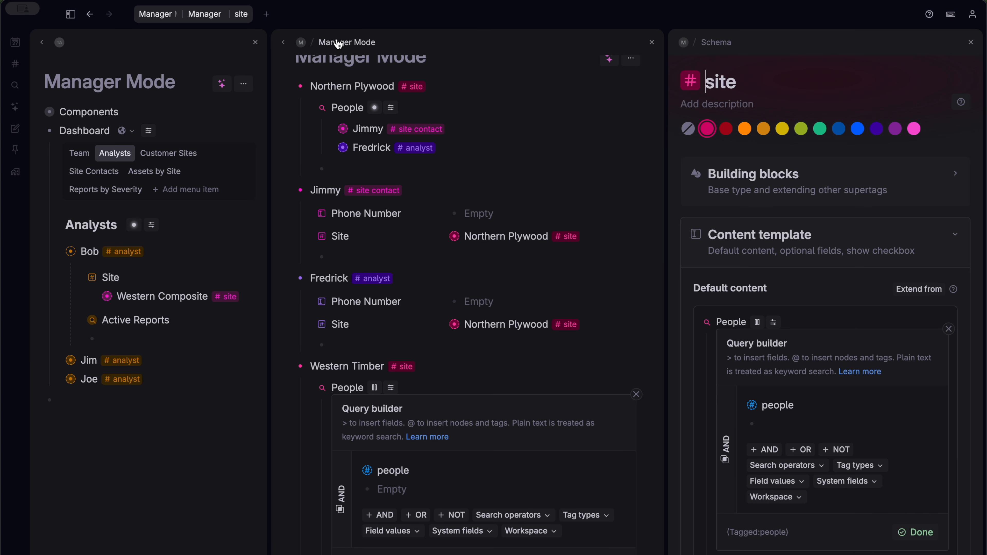
Open the query of Northern Plywood's People search and apply Update search node on tag to it.
mouse_move(375, 108)
click(418, 201)
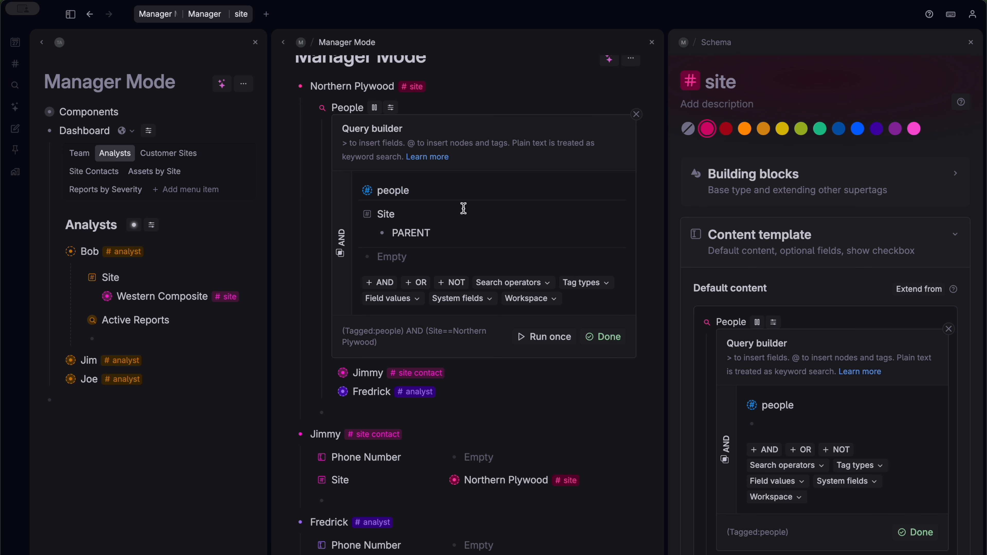
scroll(392, 229, up, 1)
scroll(392, 229, down, 1)
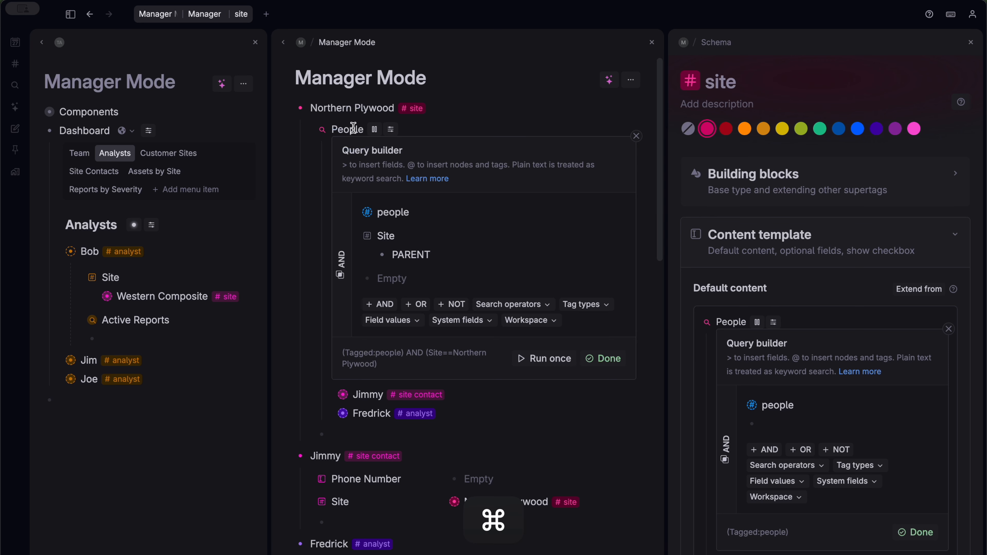
key(super+k)
text(up)
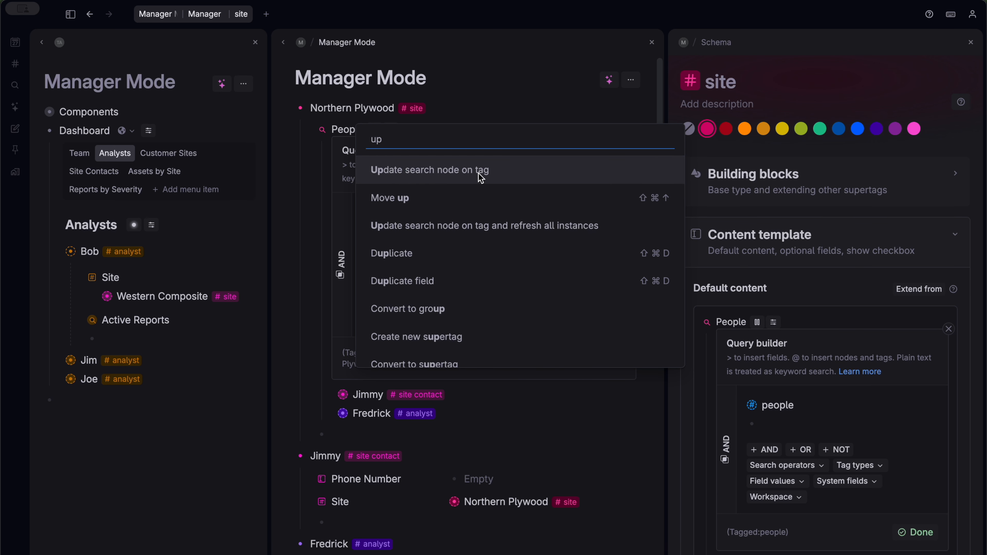
click(465, 173)
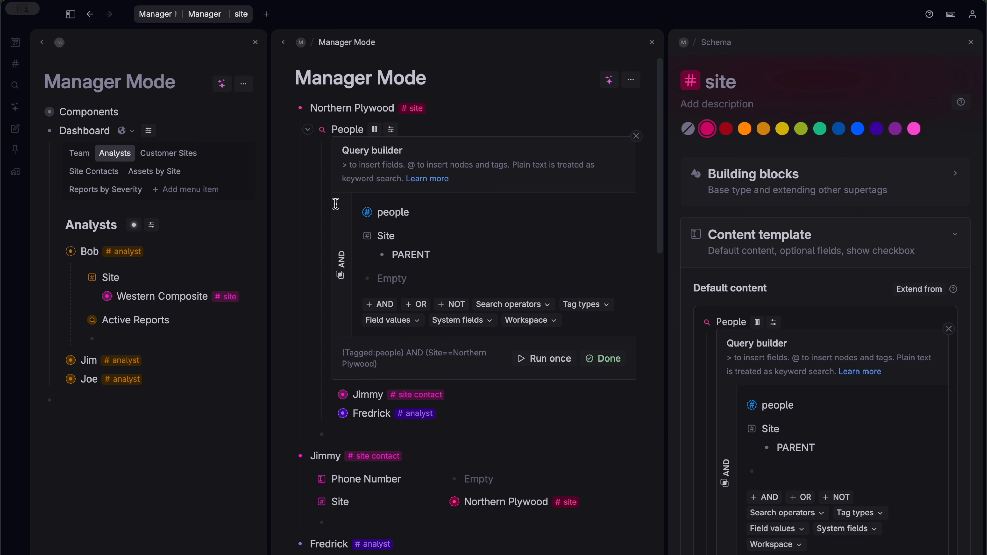
Run Western Timber's People search once.
scroll(406, 260, down, 10)
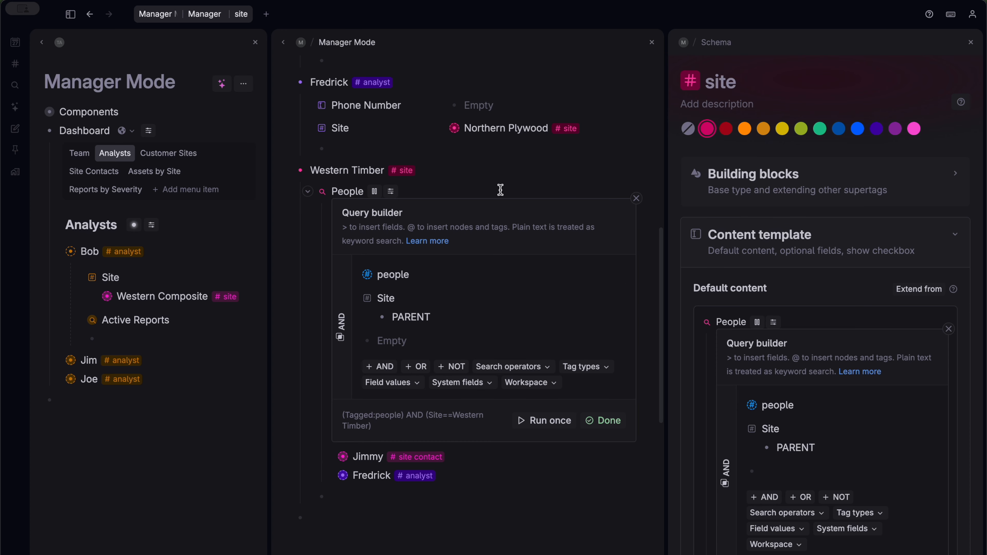
click(546, 422)
click(462, 416)
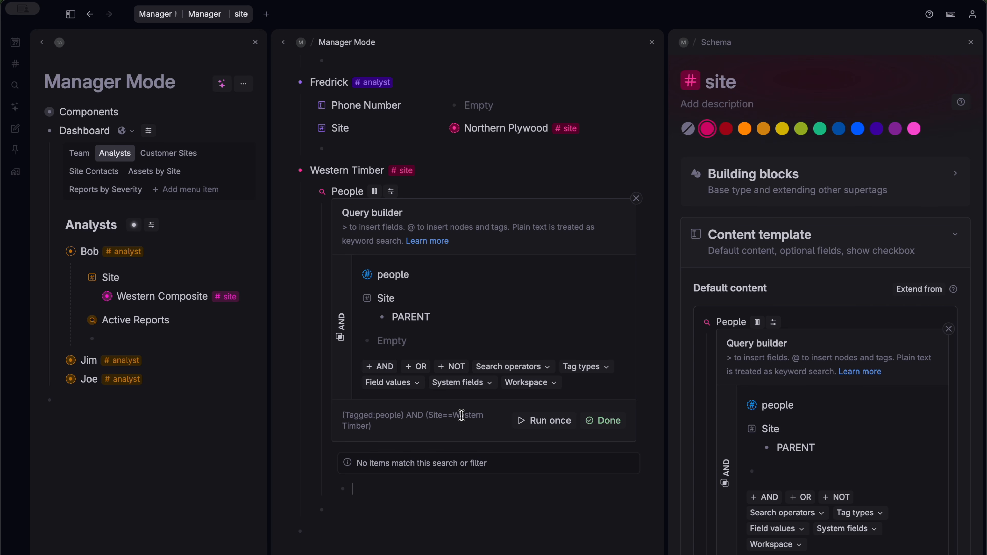
Change the Site field of the #analyst node above Western Timber to Western Timber and rerun that site's People search.
scroll(452, 422, up, 3)
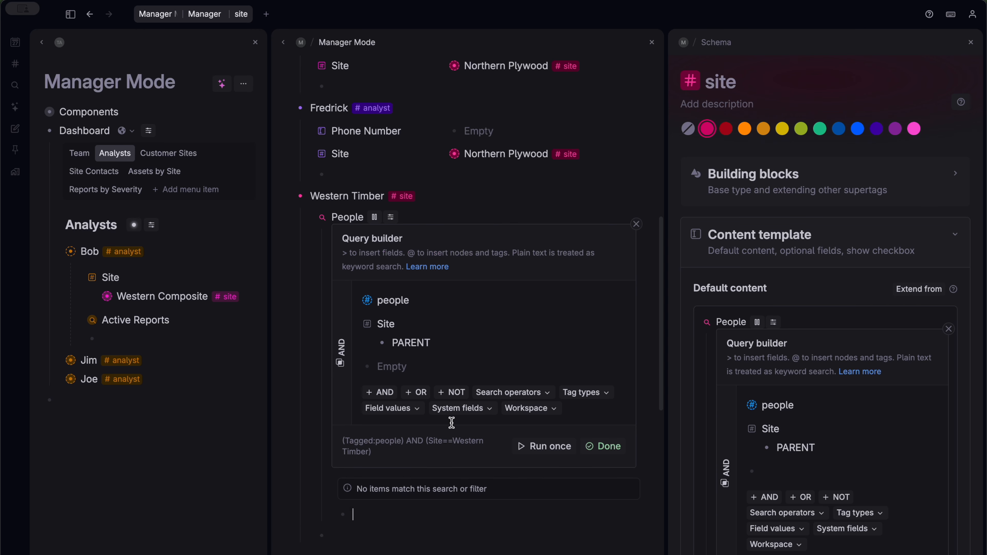
scroll(475, 298, down, 2)
click(510, 153)
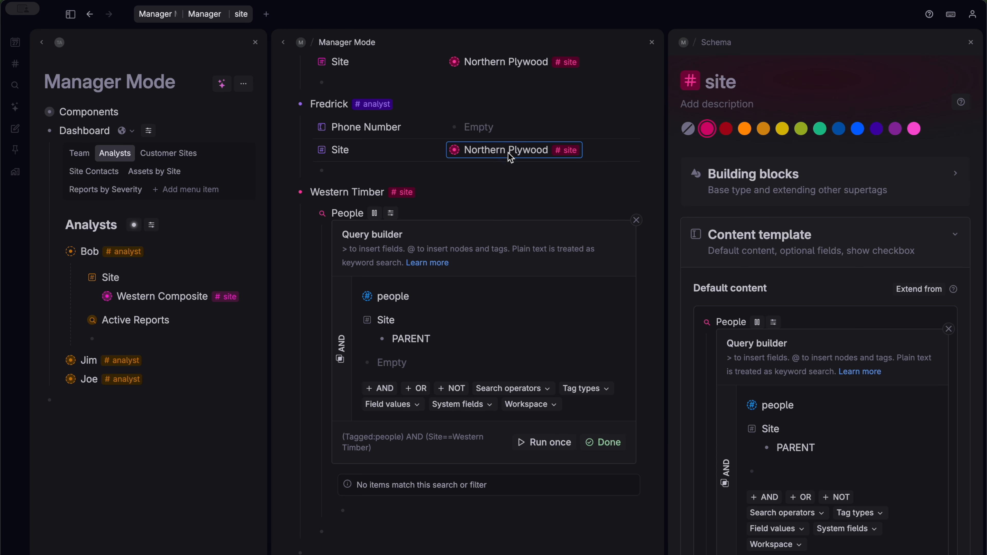
click(486, 186)
scroll(497, 189, down, 1)
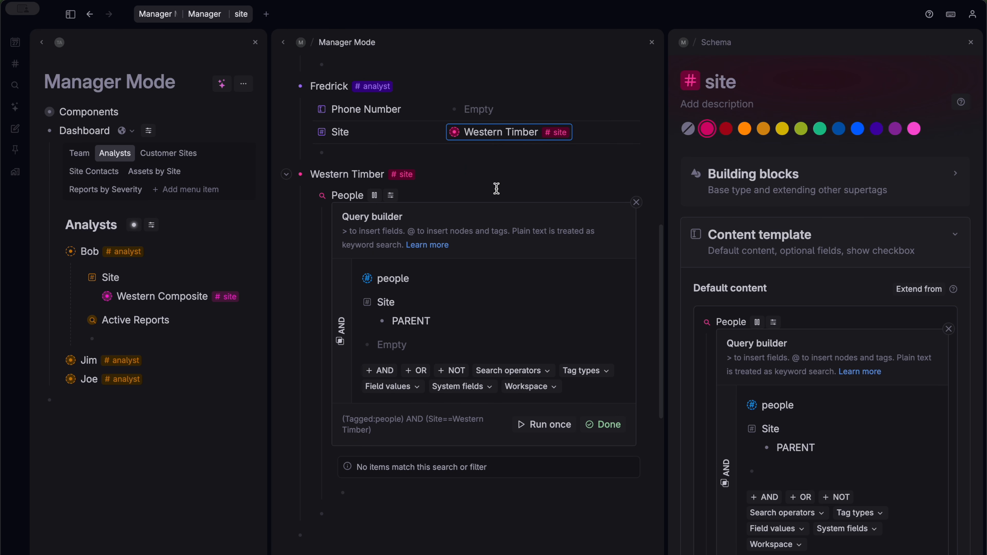
click(543, 424)
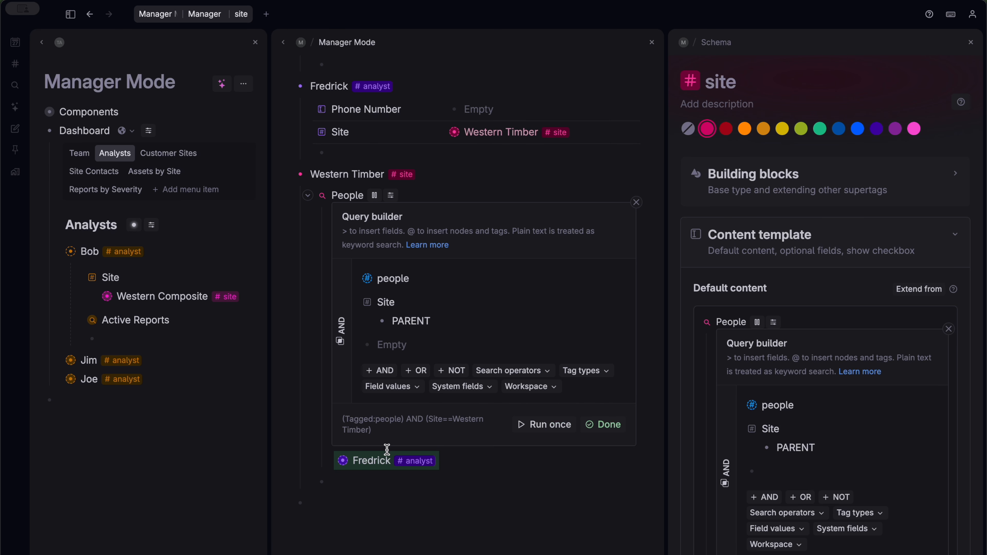
scroll(521, 207, up, 3)
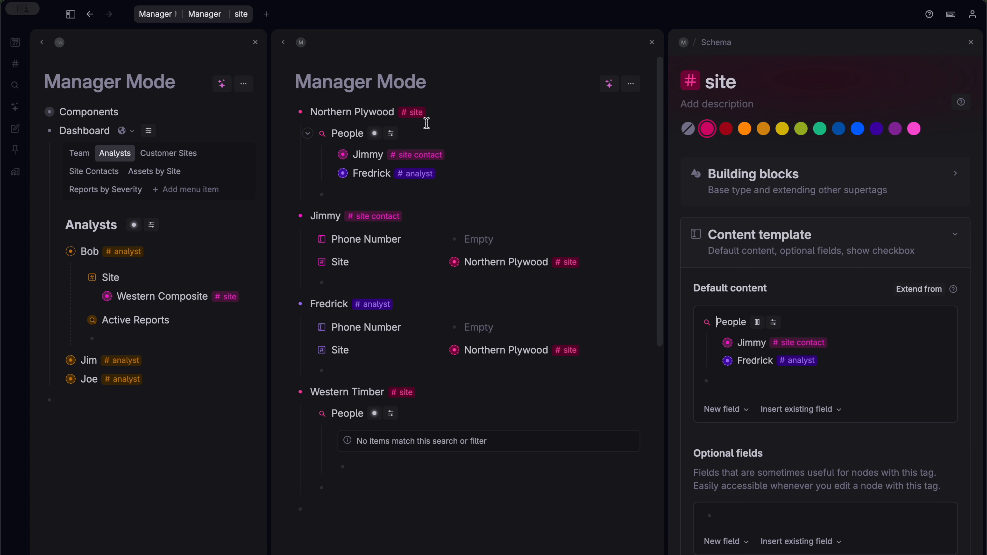
scroll(426, 123, down, 1)
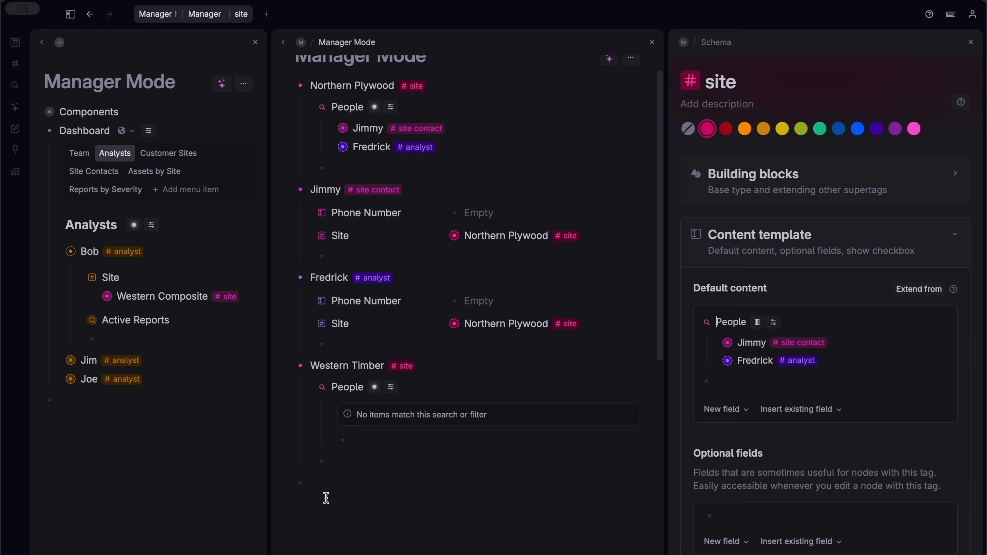
Add three nodes named Wood Chipper, Buzz Saw and Dust Fan below the Western Timber site.
scroll(580, 362, down, 1)
text(Wood Chipper)
key(Return)
text(Buzz Saw)
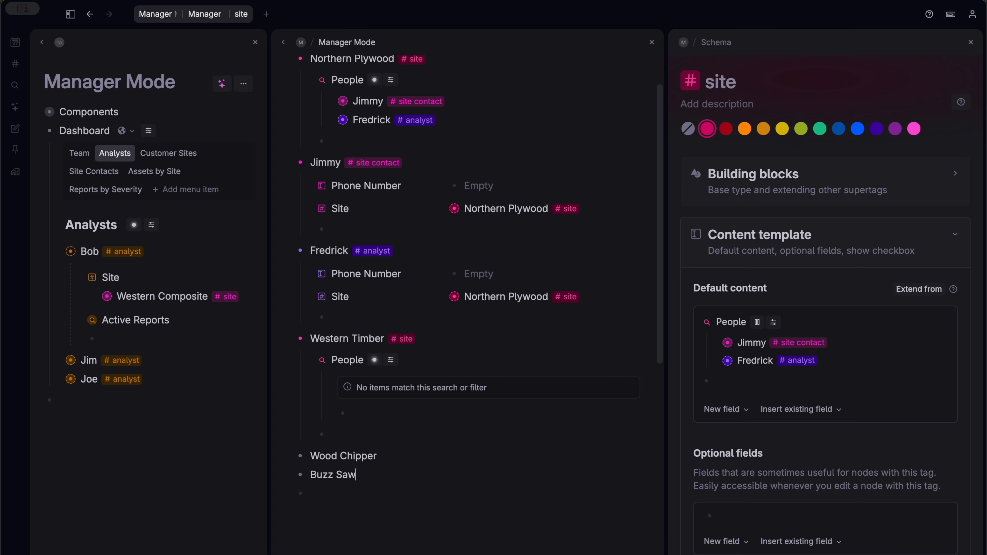
key(Return)
text(Dust Fa)
scroll(418, 395, down, 2)
text(n)
Tag the Wood Chipper, Buzz Saw and Dust Fan nodes together with a new #asset supertag.
drag(369, 435, 340, 398)
key(shift+3)
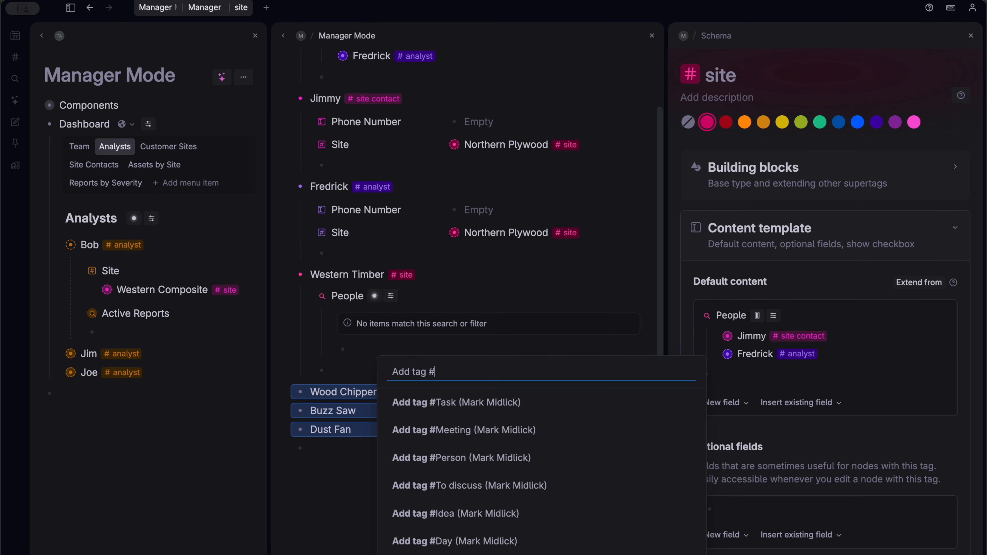
text(asset)
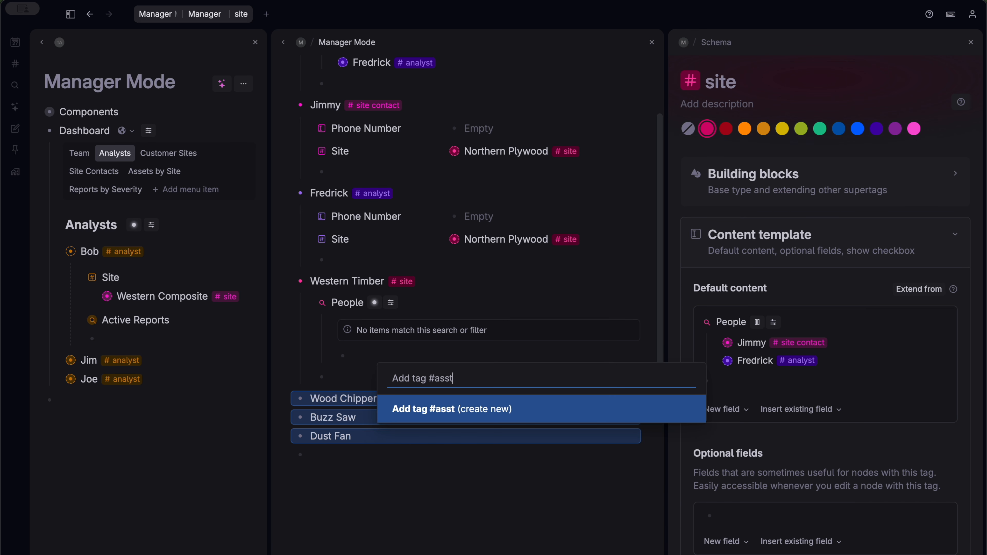
key(Return)
Create a search node under Northern Plywood that finds nodes tagged #asset, and run it once.
scroll(589, 399, up, 3)
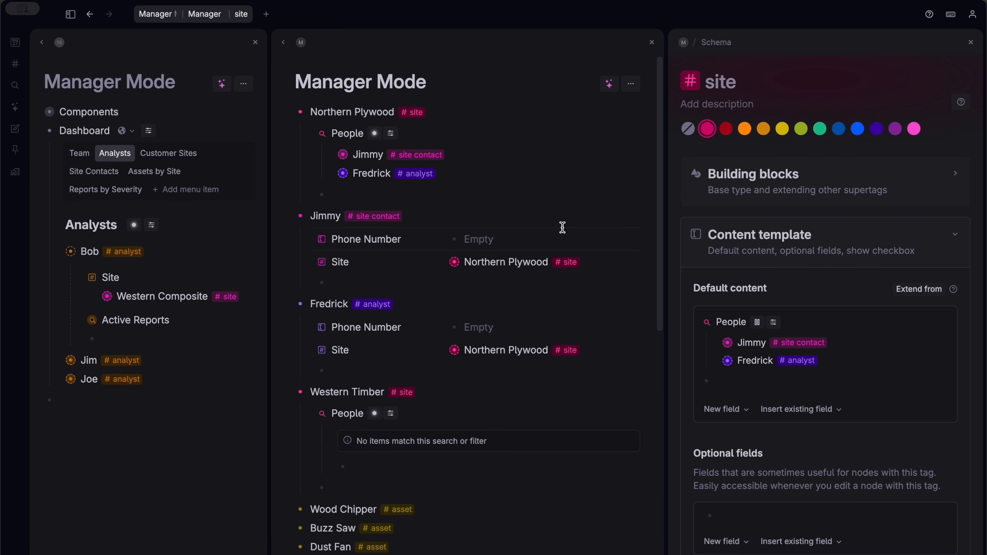
click(381, 191)
text(?)
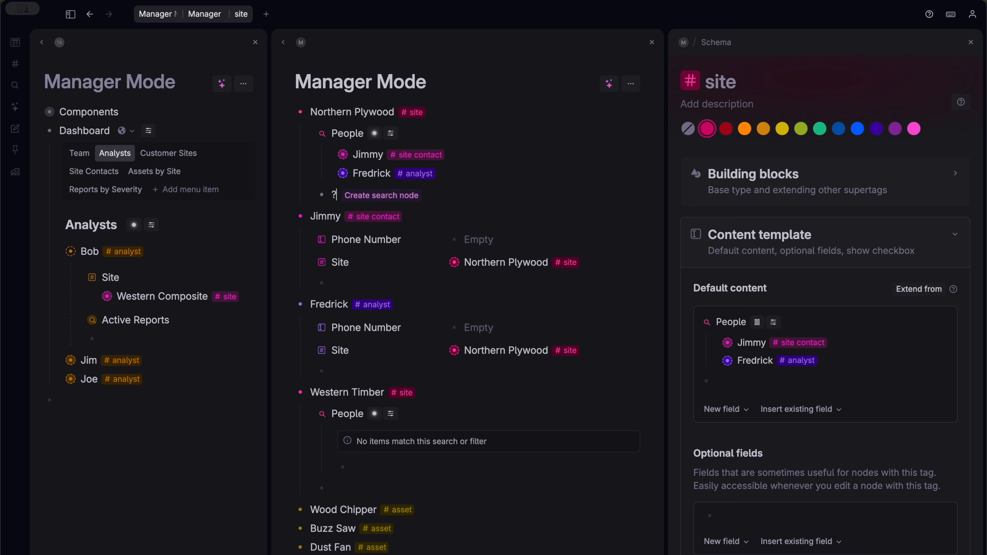
key(Return)
text(#)
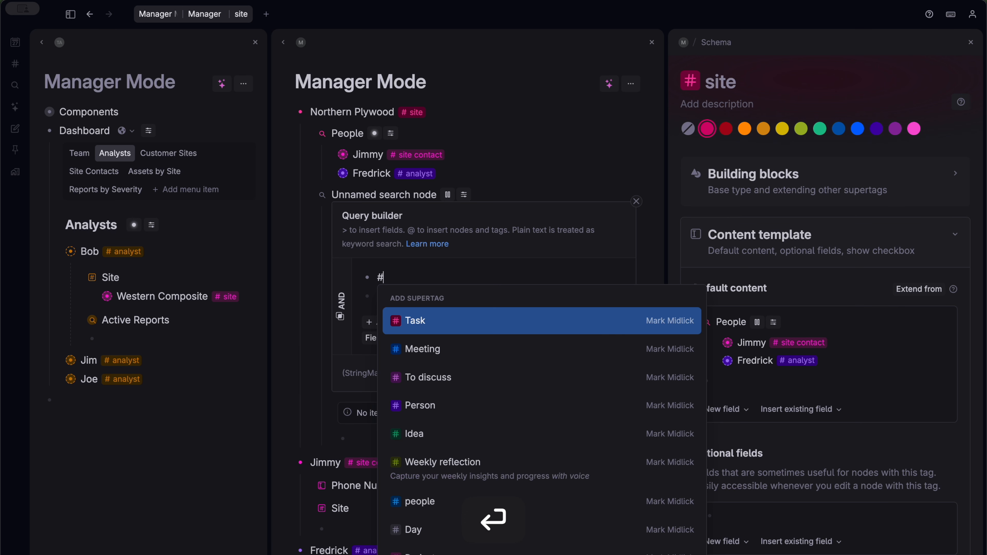
text(asset)
key(Return)
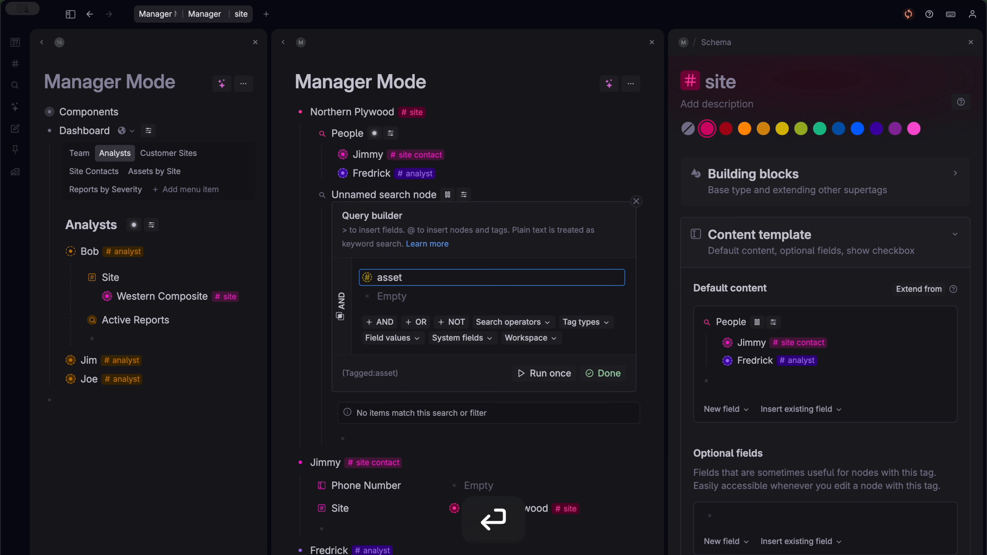
scroll(405, 196, down, 1)
click(544, 348)
Give Wood Chipper the existing Site field from #site contact and add that field to the #asset template.
scroll(537, 342, down, 5)
scroll(536, 342, down, 2)
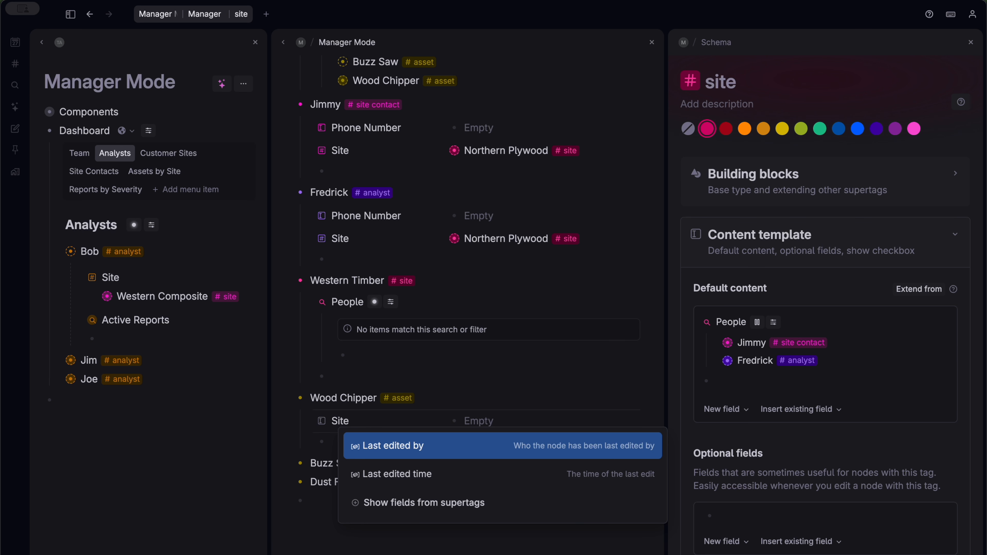
scroll(375, 411, down, 1)
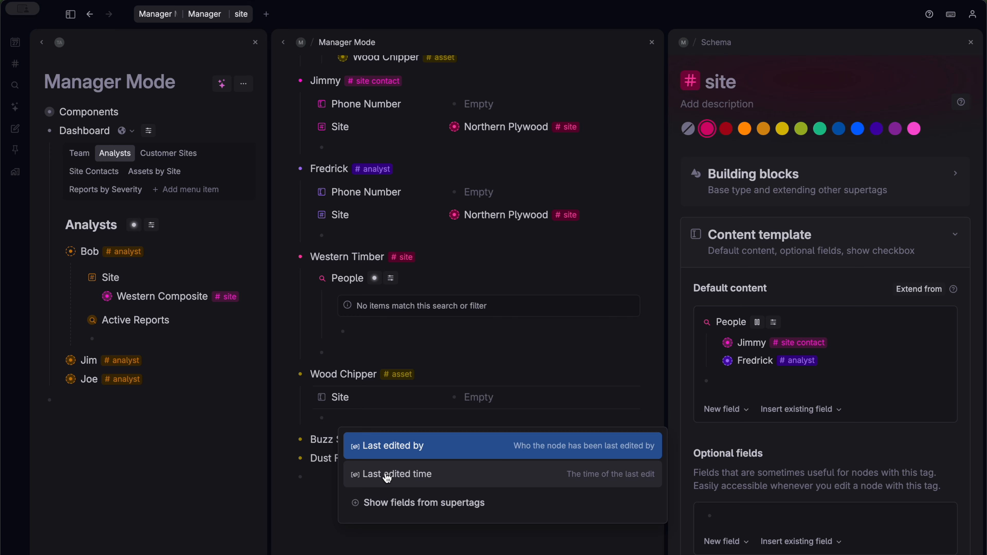
click(382, 503)
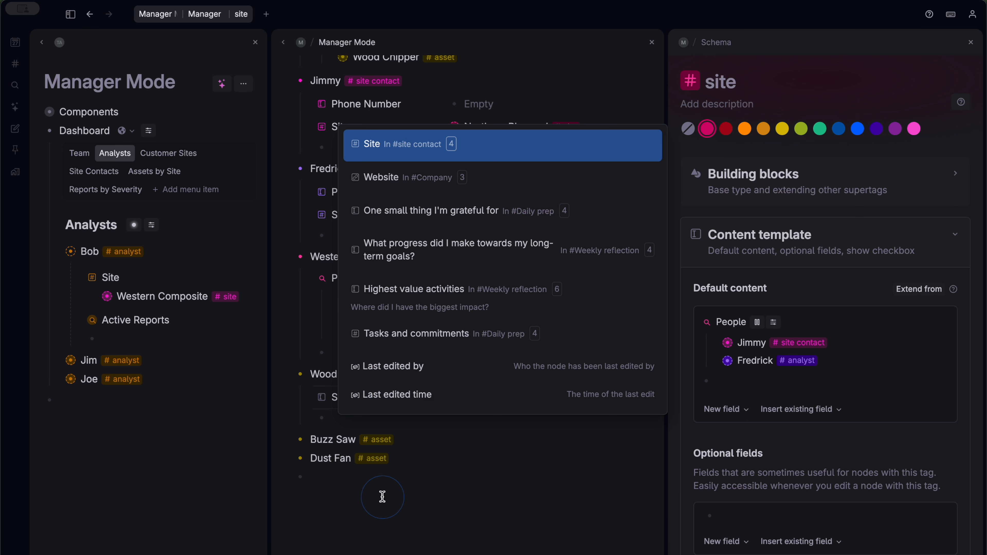
click(365, 155)
key(super+k)
text(add)
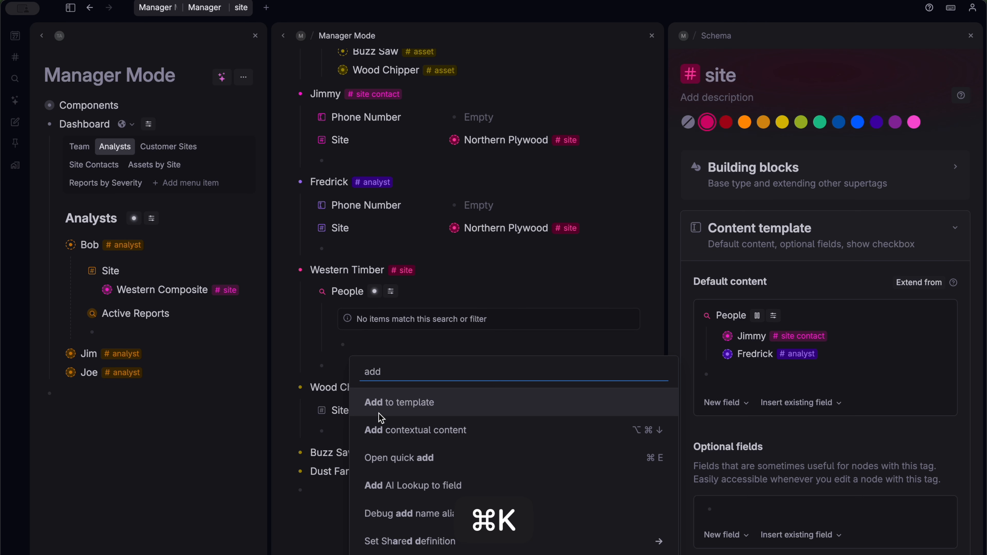
click(489, 409)
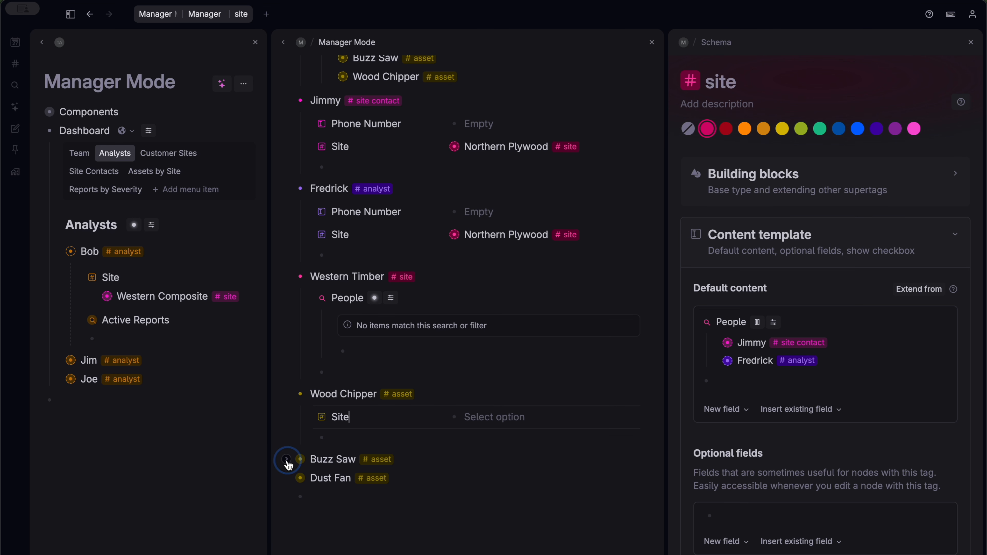
Set the Site field to Western Timber for Wood Chipper and to Northern Plywood for Buzz Saw and Dust Fan.
click(287, 460)
scroll(289, 459, down, 2)
click(289, 458)
click(485, 327)
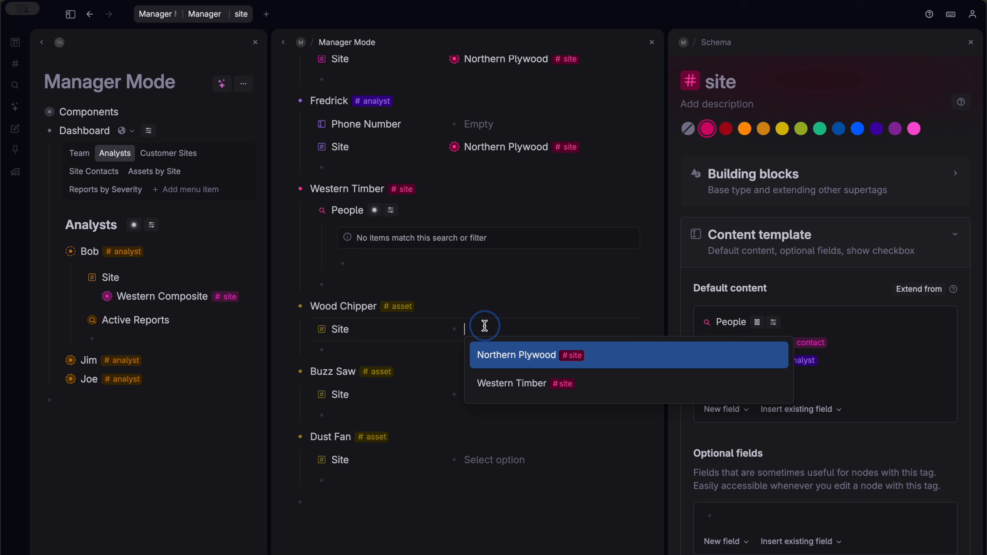
click(494, 384)
scroll(505, 368, down, 1)
click(504, 368)
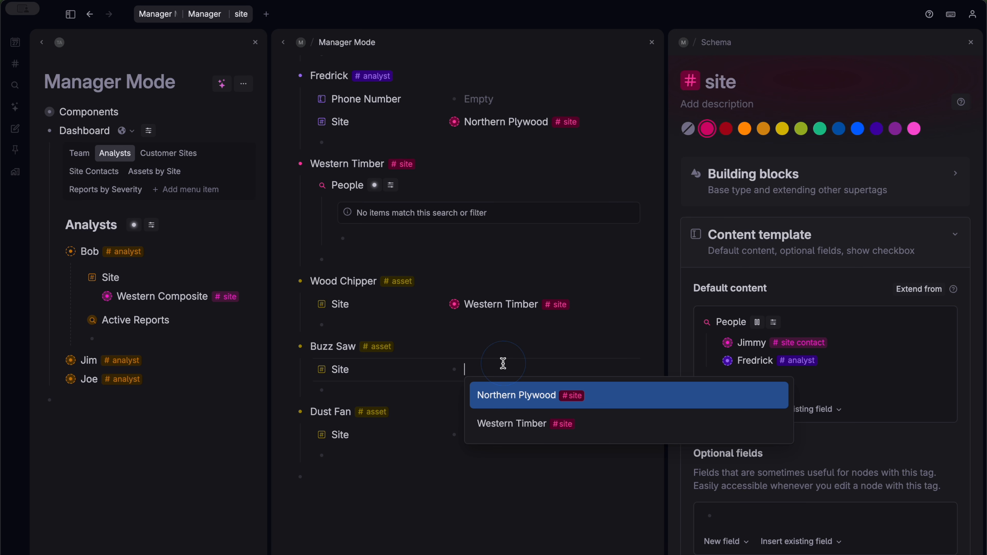
click(499, 407)
click(493, 435)
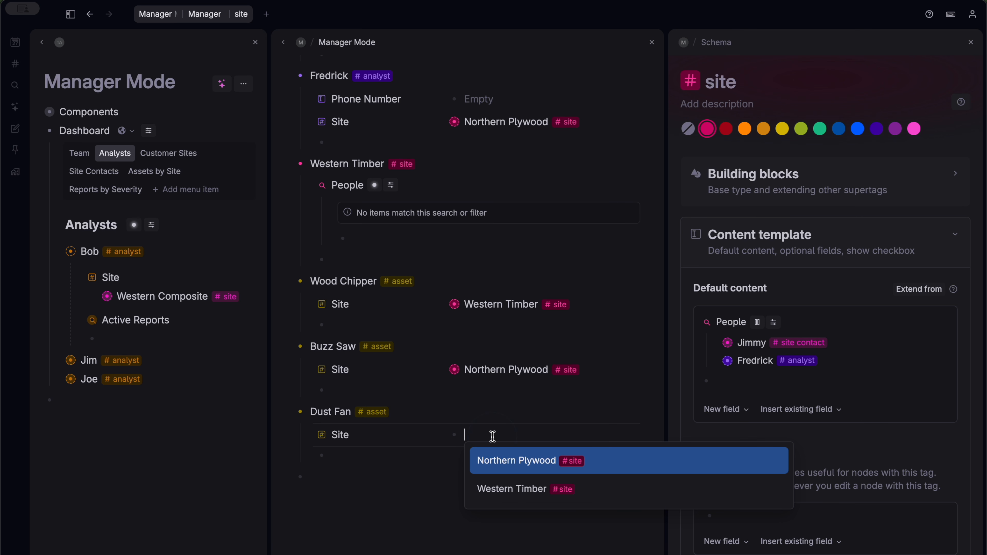
click(484, 467)
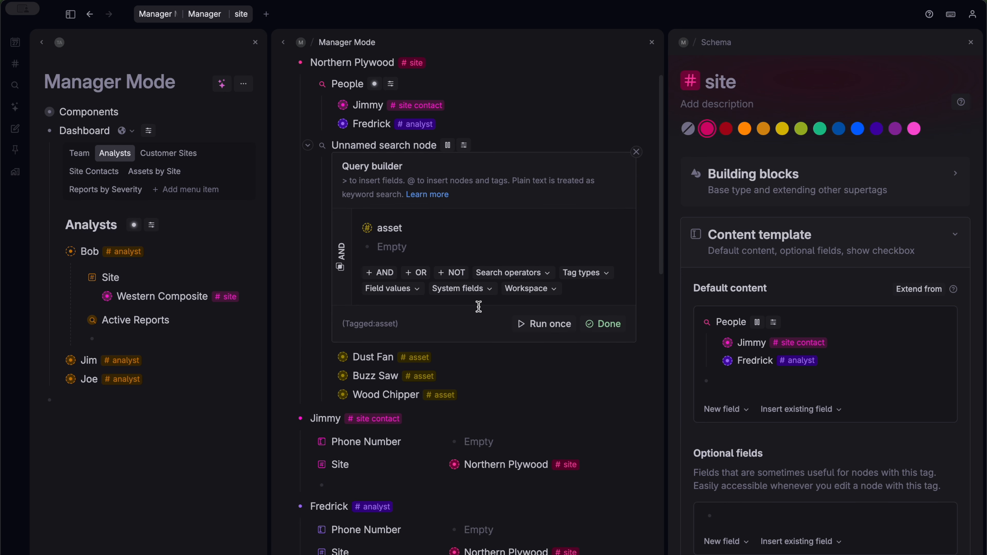
Rename Northern Plywood's unnamed asset search node to Site Assets.
scroll(480, 309, up, 1)
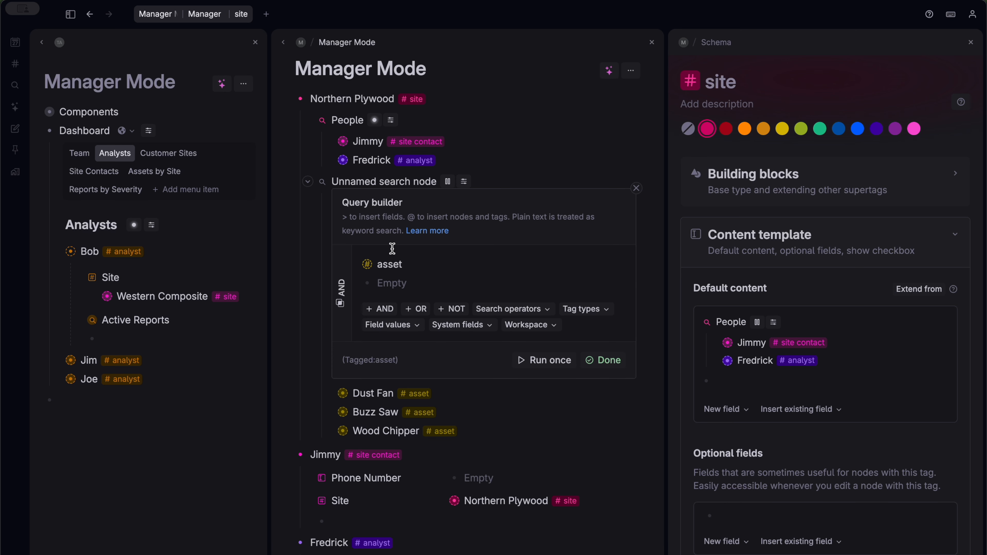
triple_click(367, 181)
text(S)
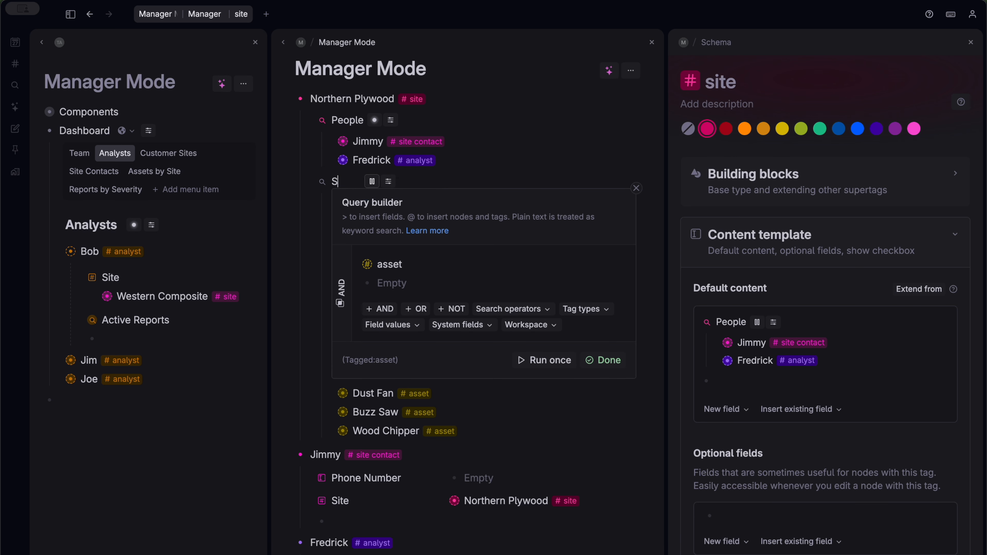
text(ite Assets)
Add a condition to the Site Assets query that Site equals PARENT, and run the search once.
click(403, 276)
text(>)
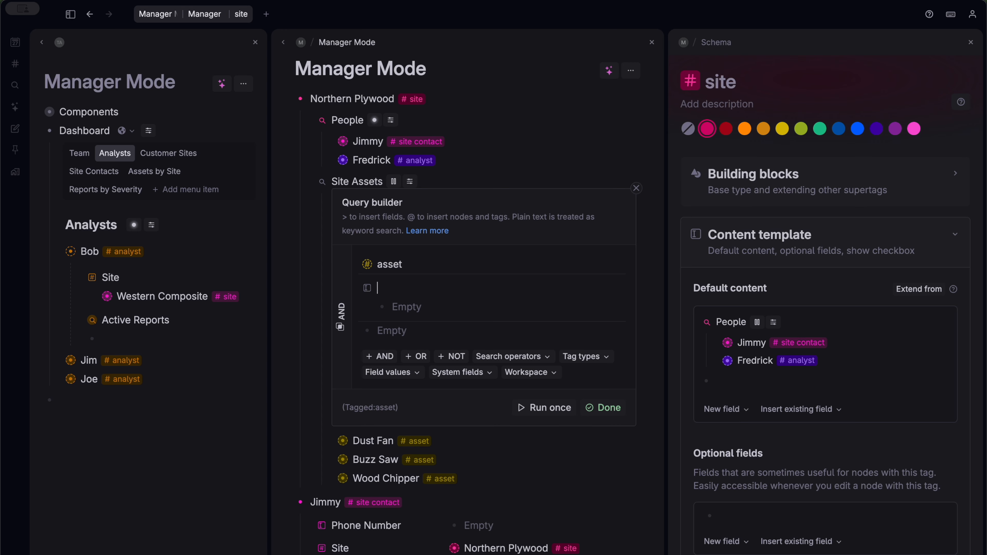
text(Site)
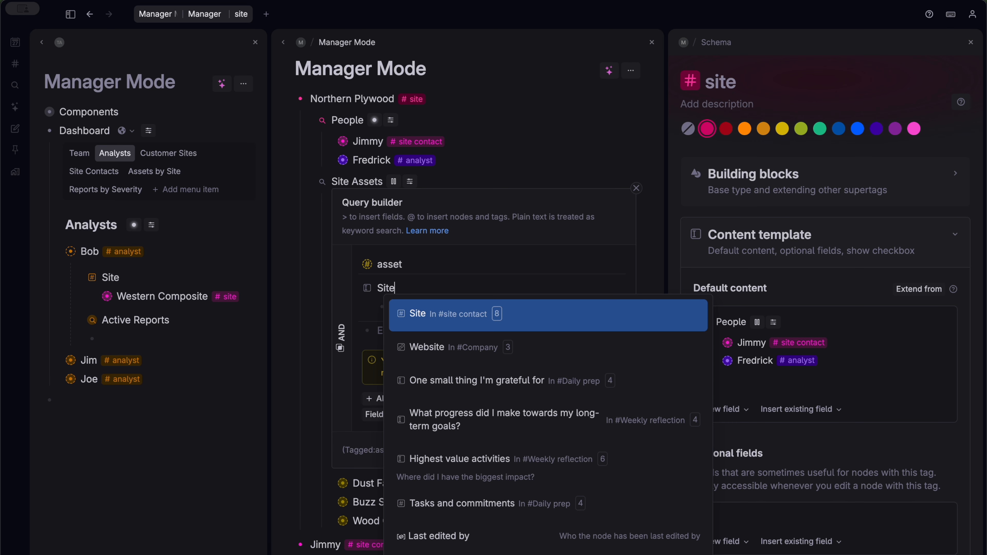
key(Return)
text(PARENT)
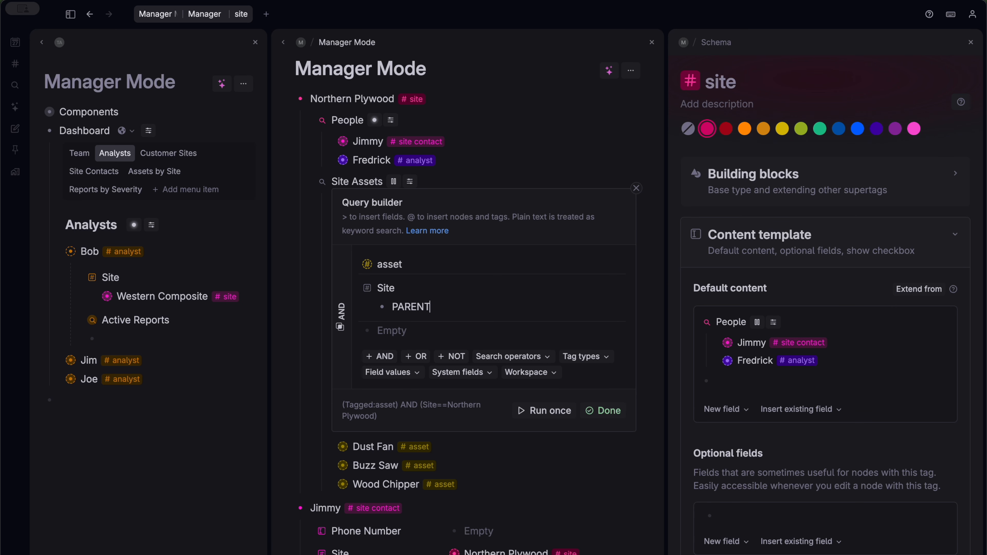
scroll(462, 367, down, 1)
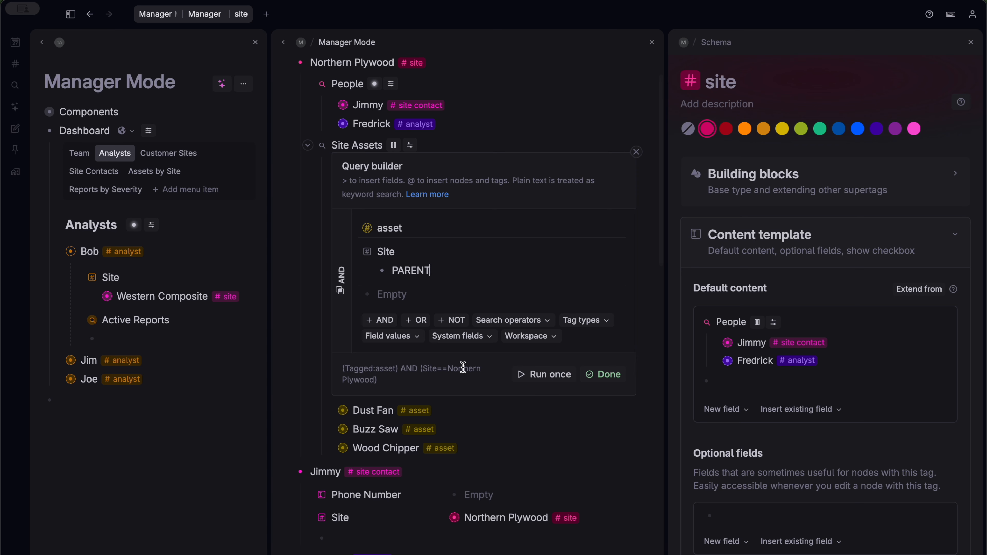
click(526, 380)
scroll(311, 311, up, 1)
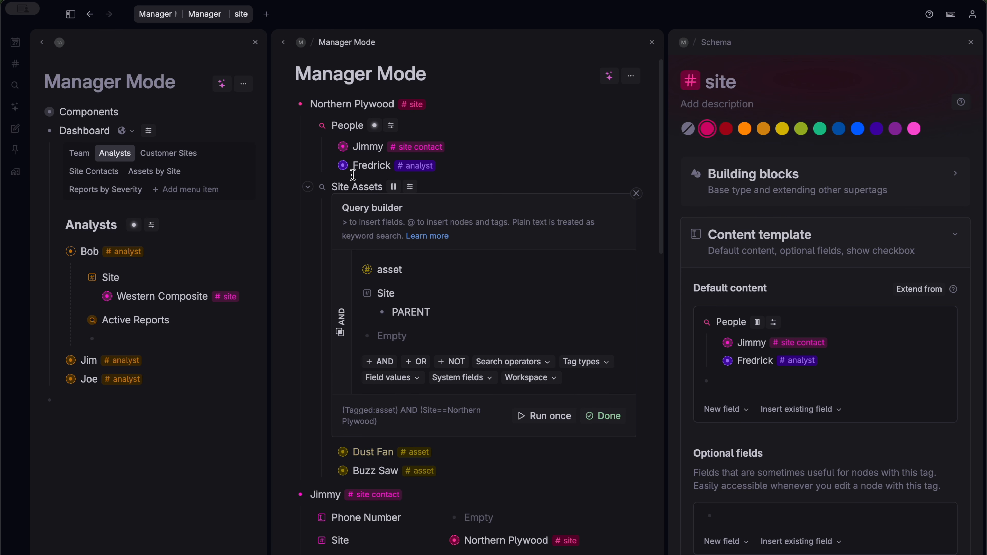
Add Northern Plywood's Site Assets search to the #site supertag's template content.
scroll(350, 177, down, 7)
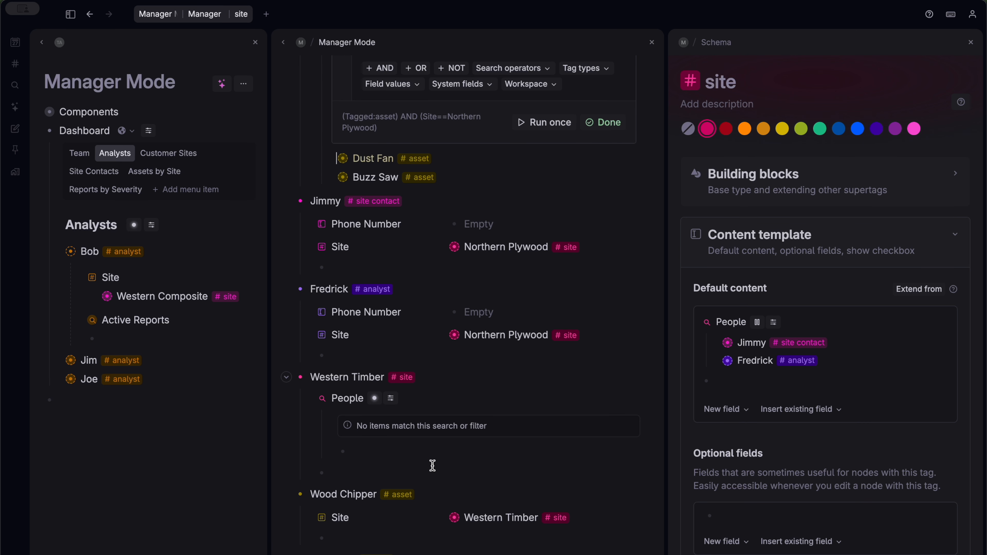
scroll(330, 200, up, 7)
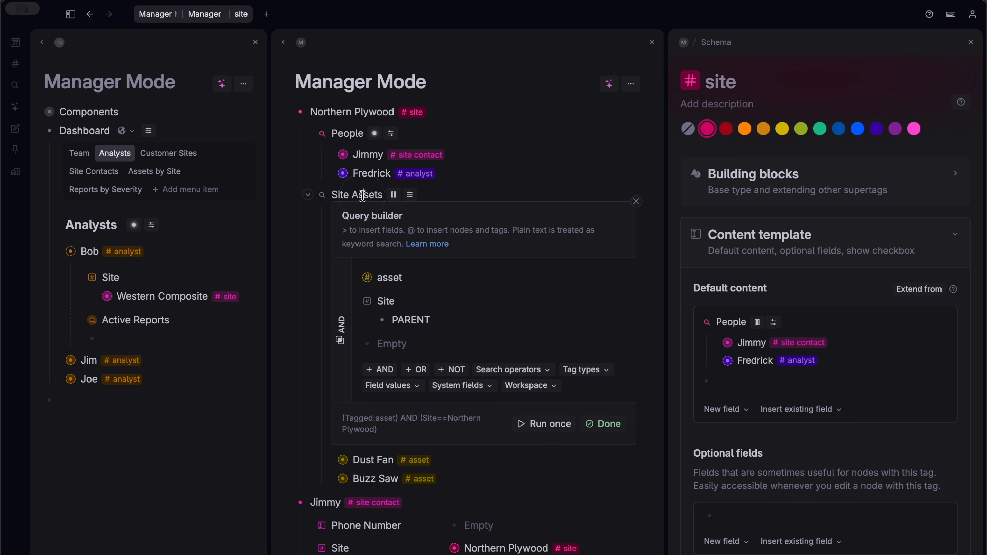
key(super+k)
text(add)
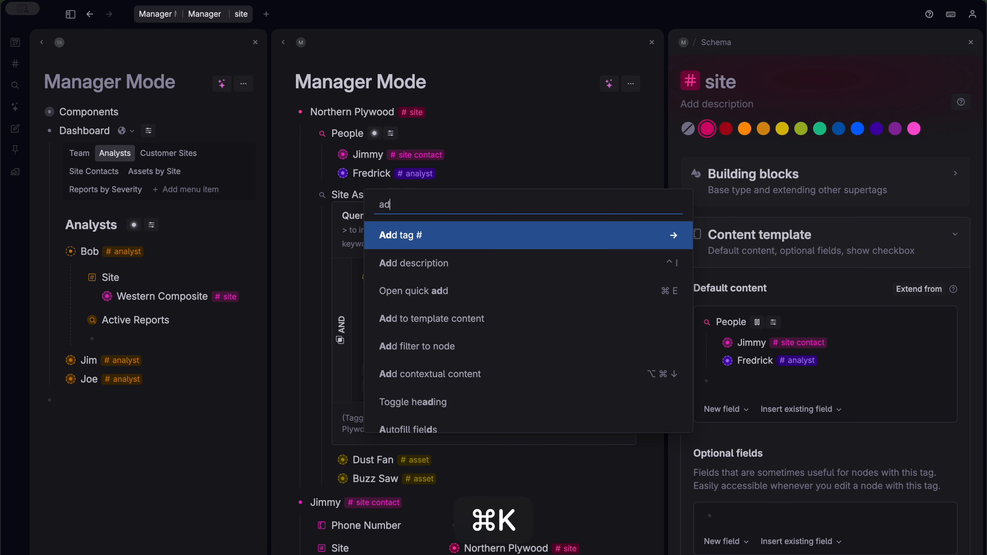
key(Down)
key(Down)
key(Return)
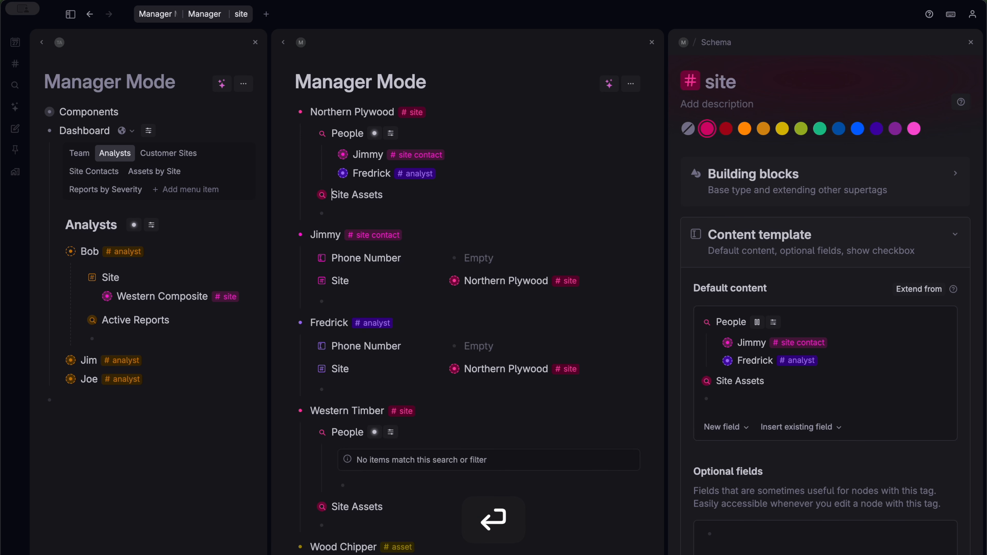
Expand Western Timber's Site Assets search to check which assets it lists.
scroll(389, 273, down, 3)
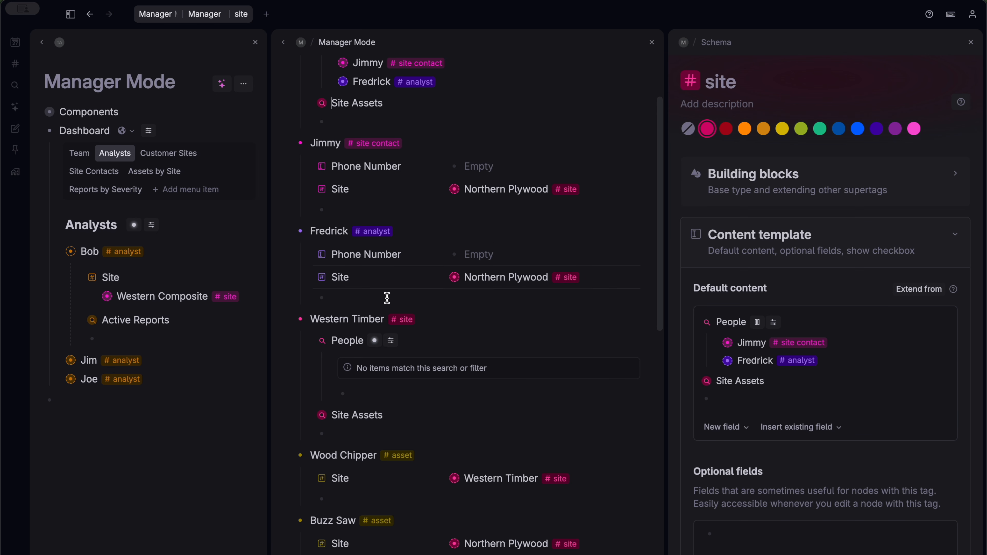
click(308, 415)
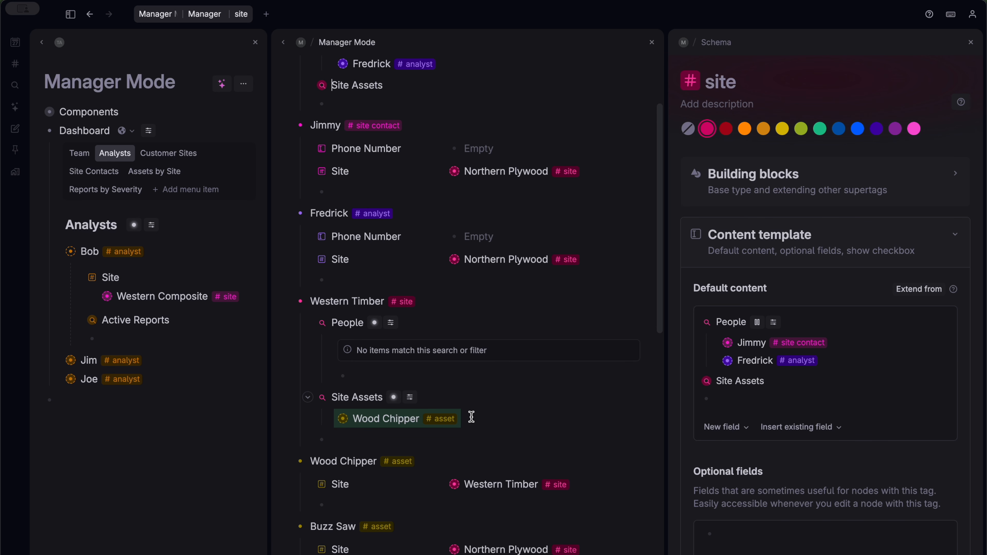
scroll(470, 414, up, 2)
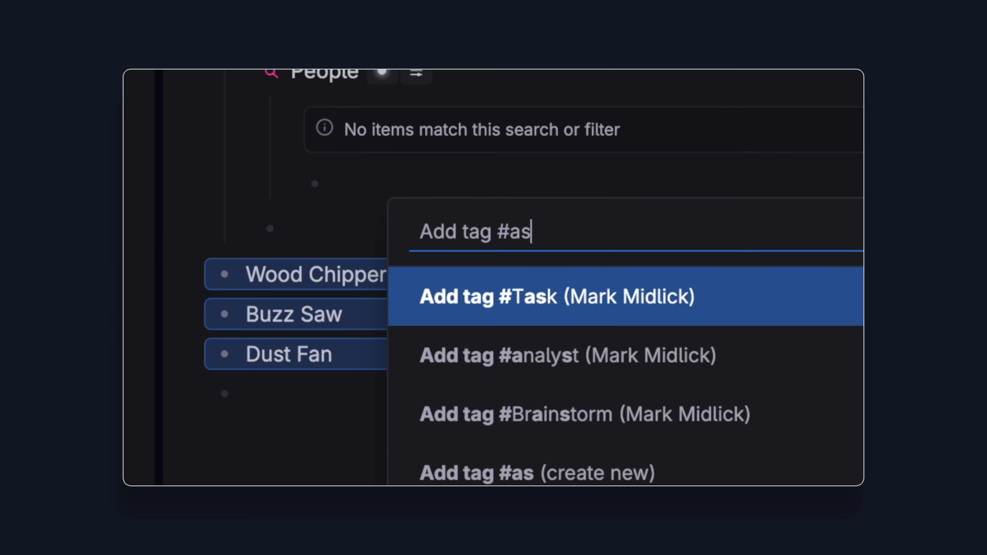
text(set)
key(Return)
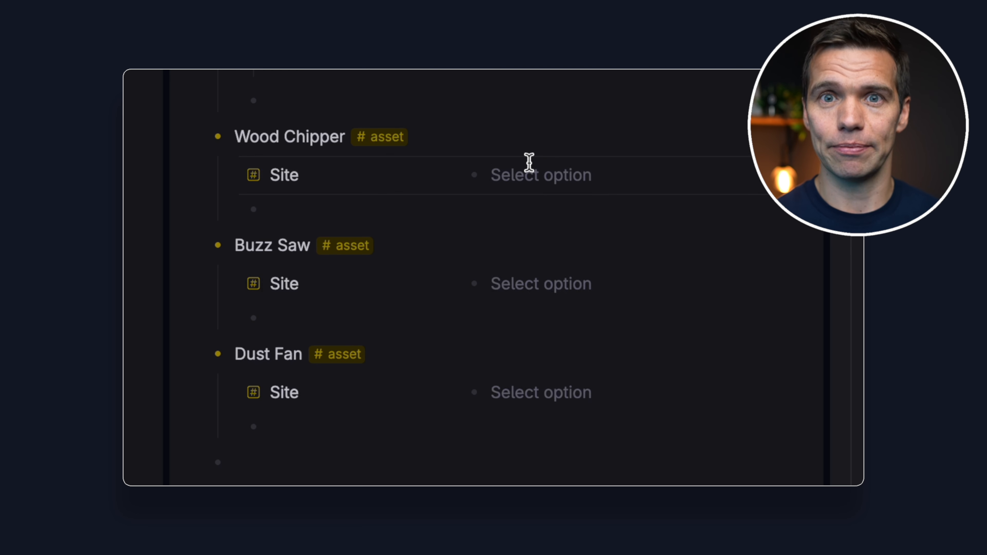
click(526, 173)
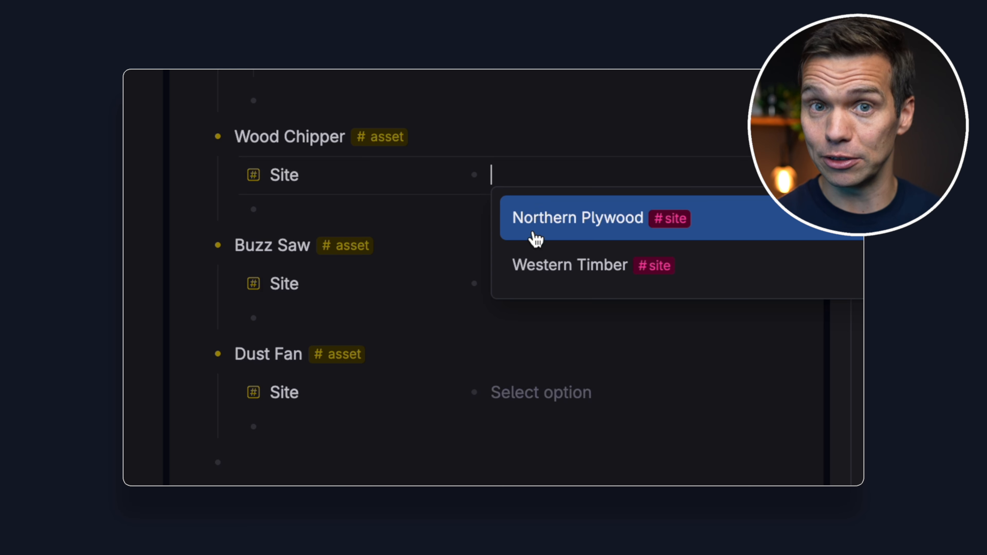
click(535, 265)
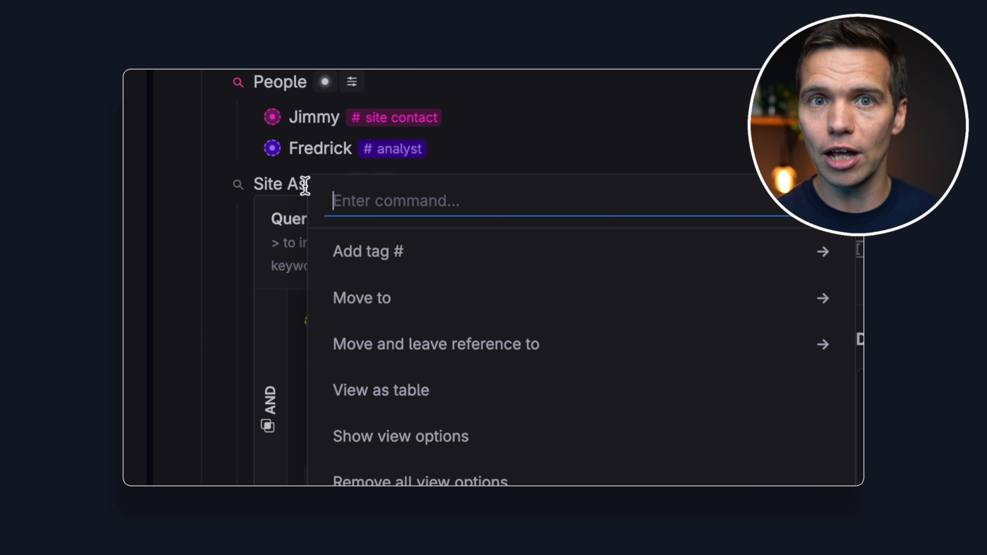
text(add)
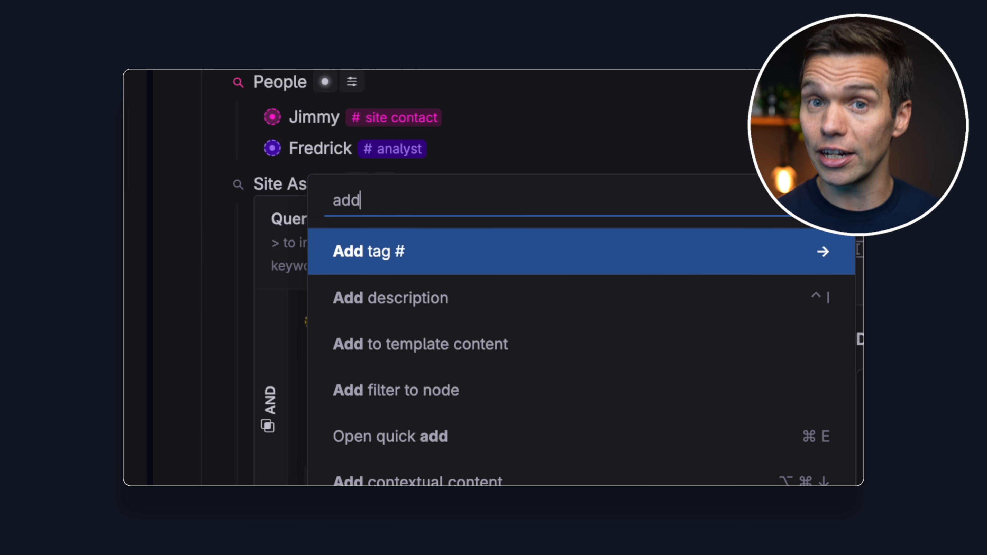
key(Down)
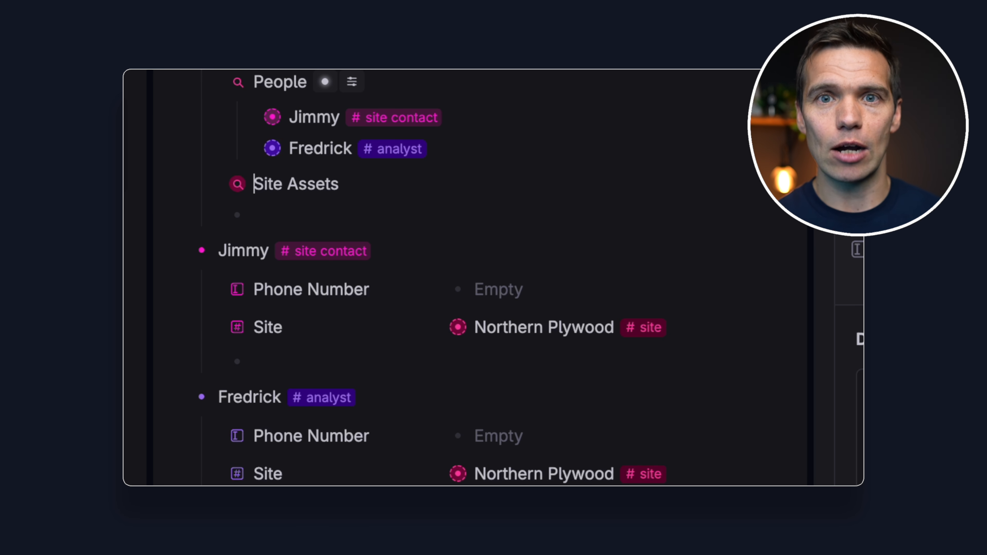
scroll(212, 276, down, 10)
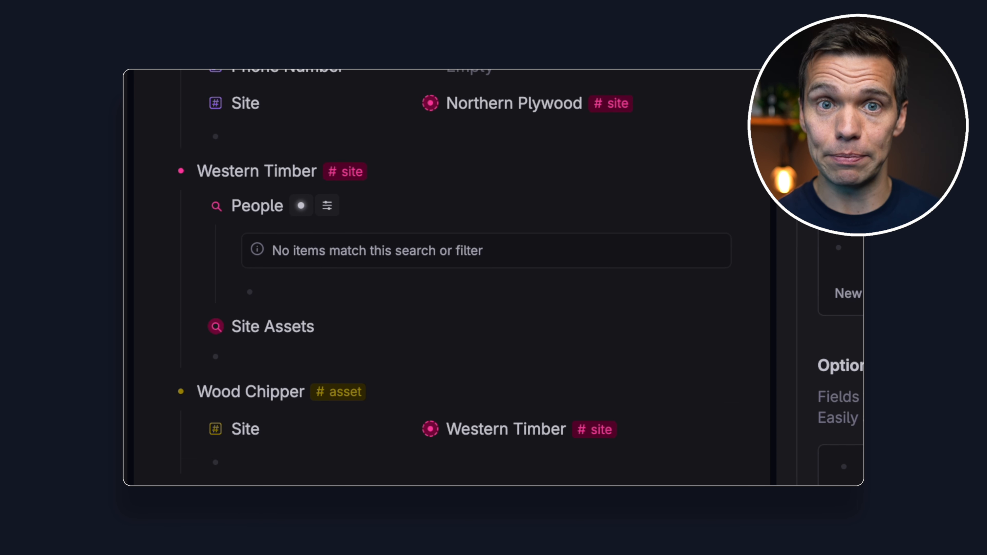
click(193, 274)
scroll(457, 269, up, 3)
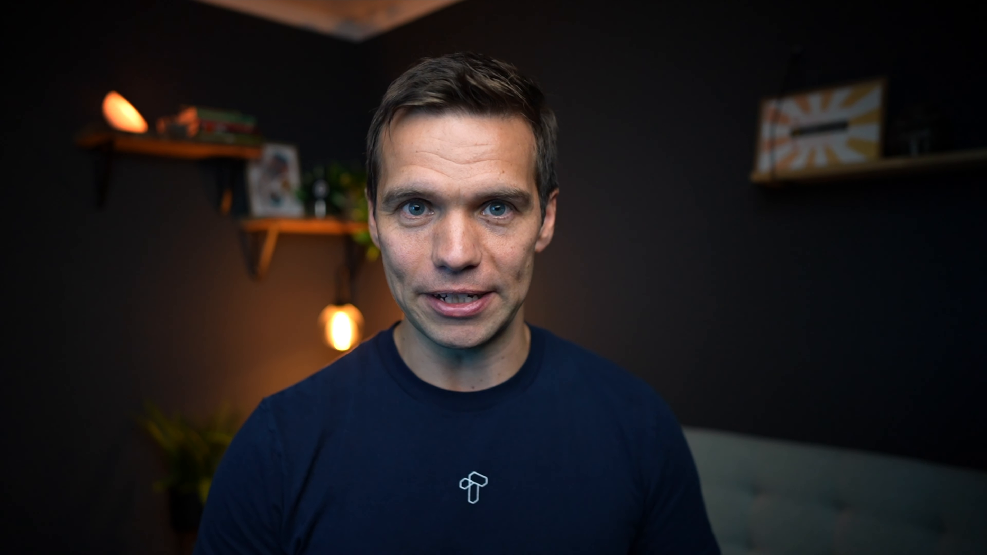